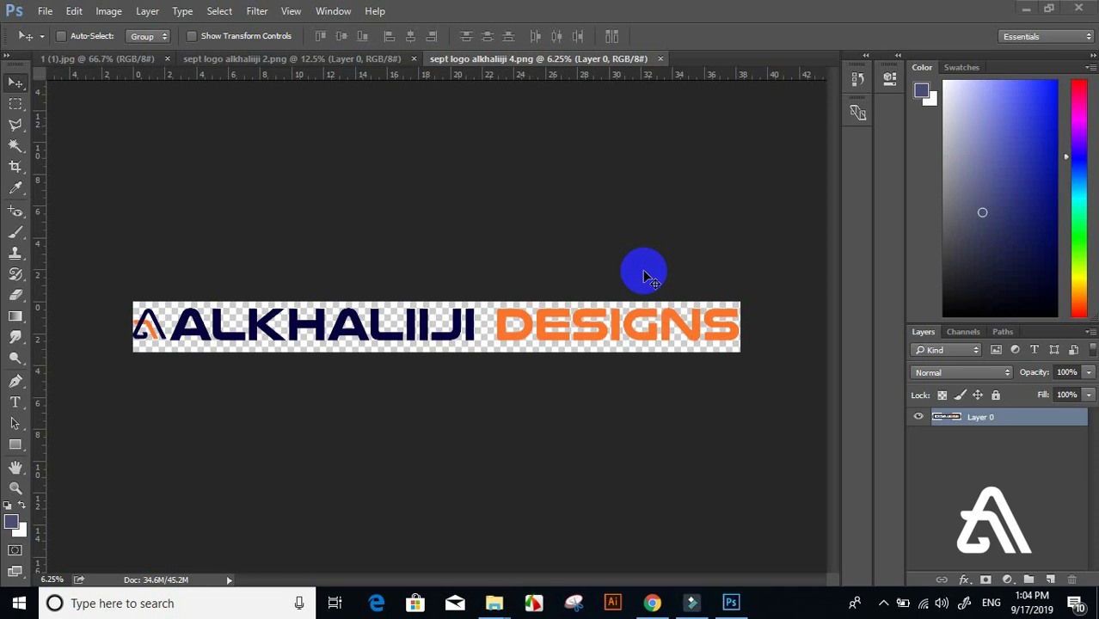
# Step: Show the grey T-shirt photo 1 (1).jpg, check its source image in Chrome, and return to Photoshop
pyautogui.click(83, 61)
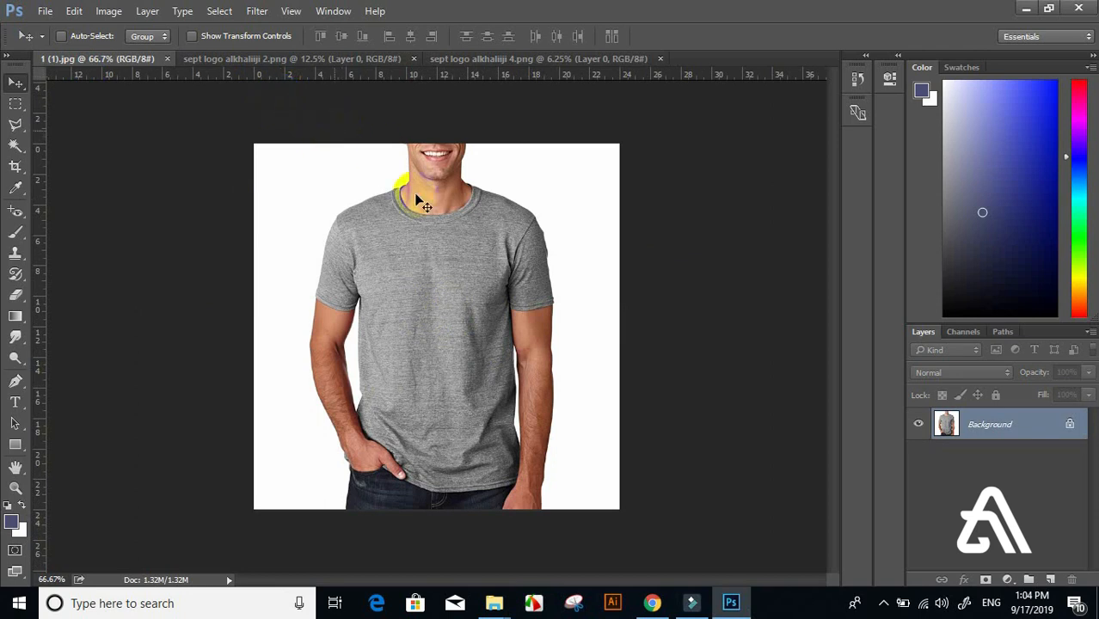
pyautogui.moveTo(645, 602)
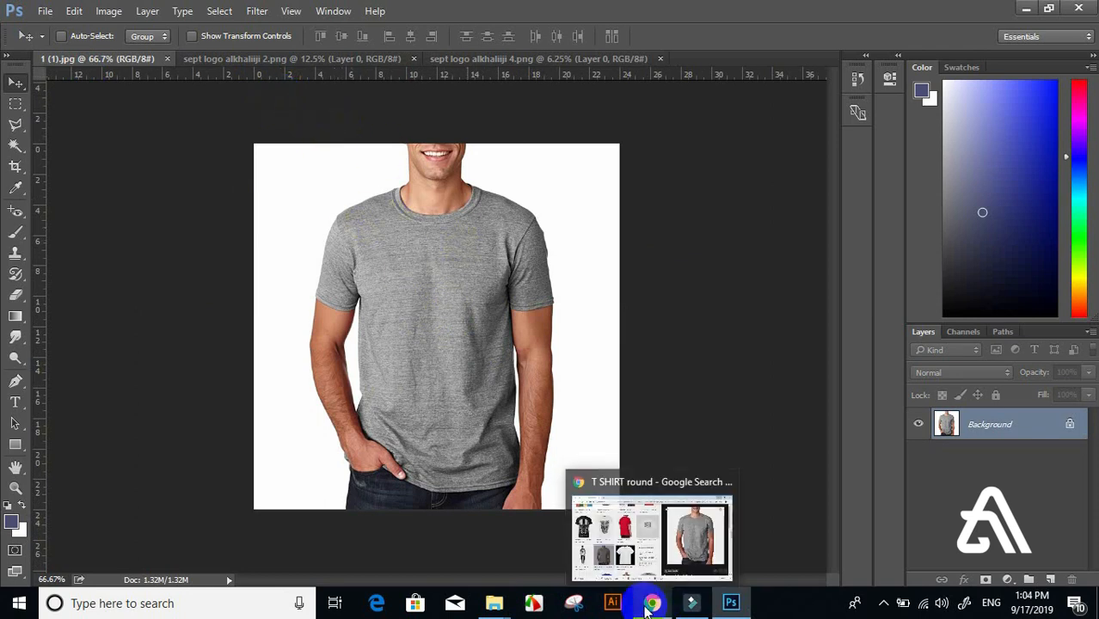
pyautogui.click(621, 551)
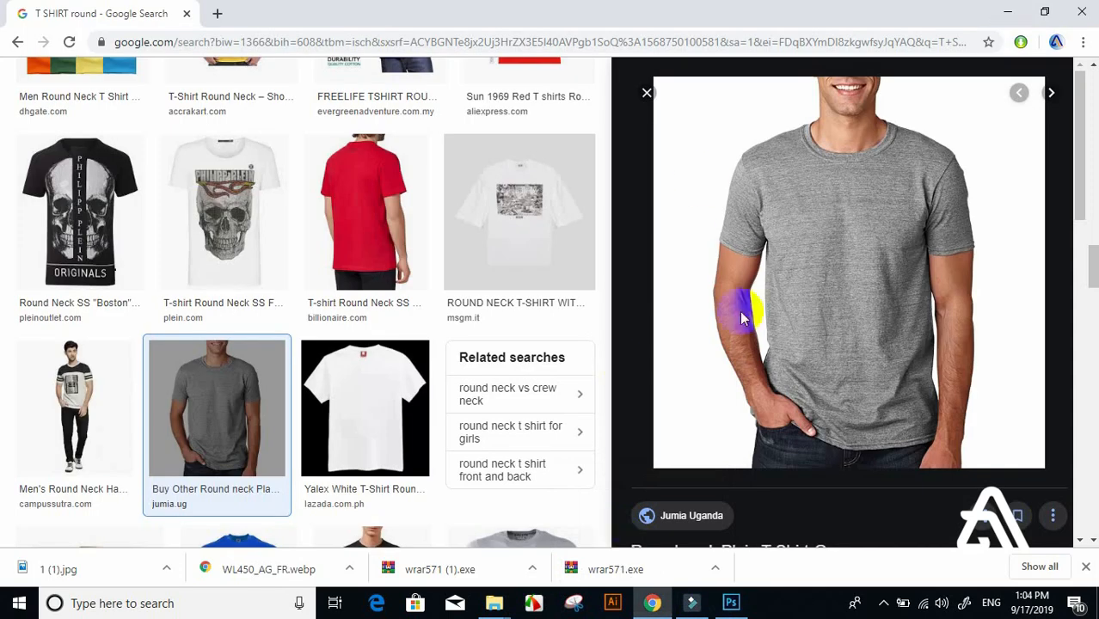
pyautogui.click(718, 606)
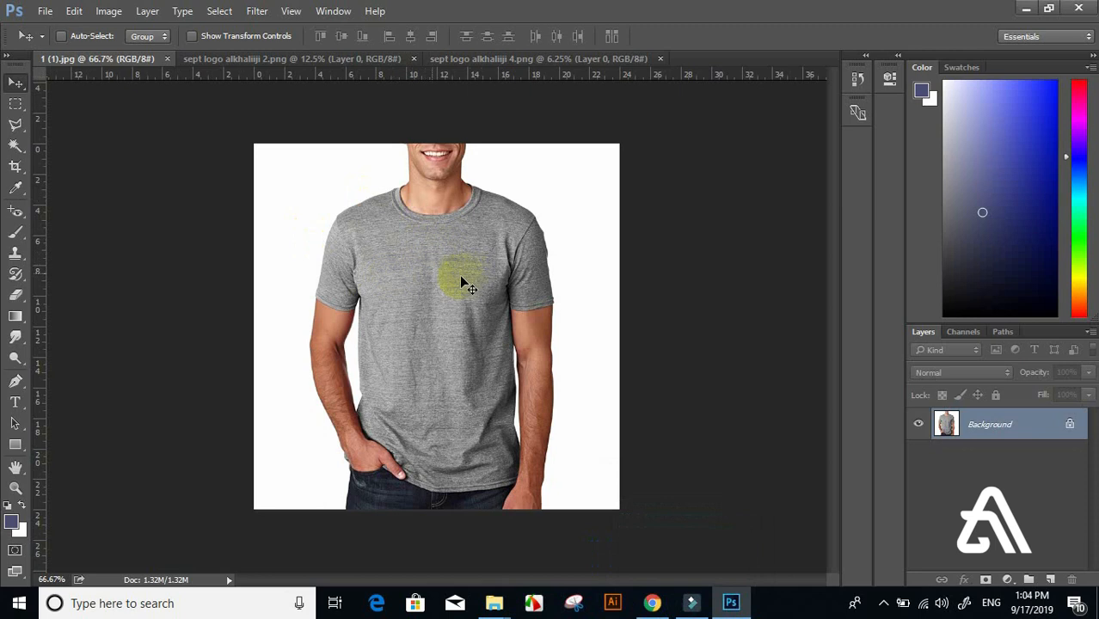
# Step: Draw a green rectangle about 230 by 295 px on the shirt's front and convert its layer to a smart object
pyautogui.click(17, 444)
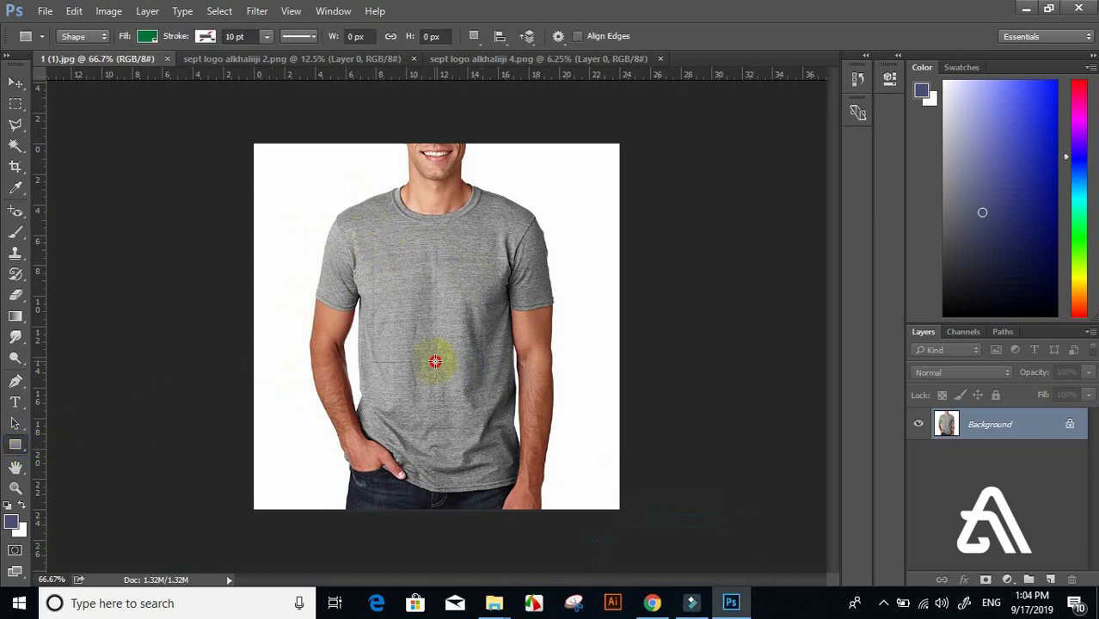
pyautogui.moveTo(436, 362); pyautogui.dragTo(496, 388)
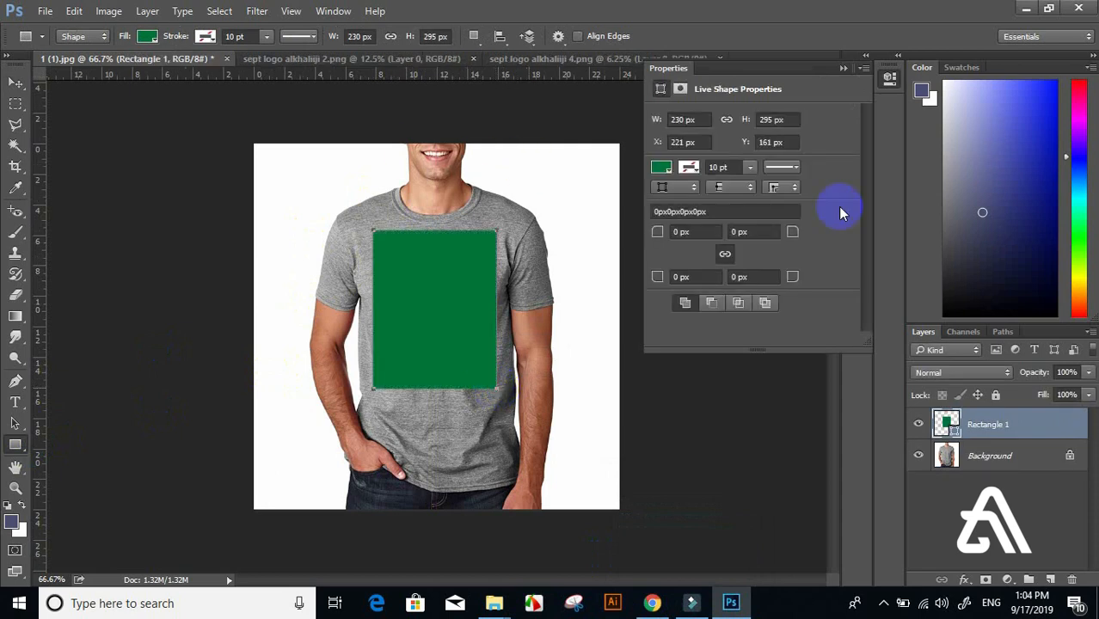
pyautogui.click(843, 68)
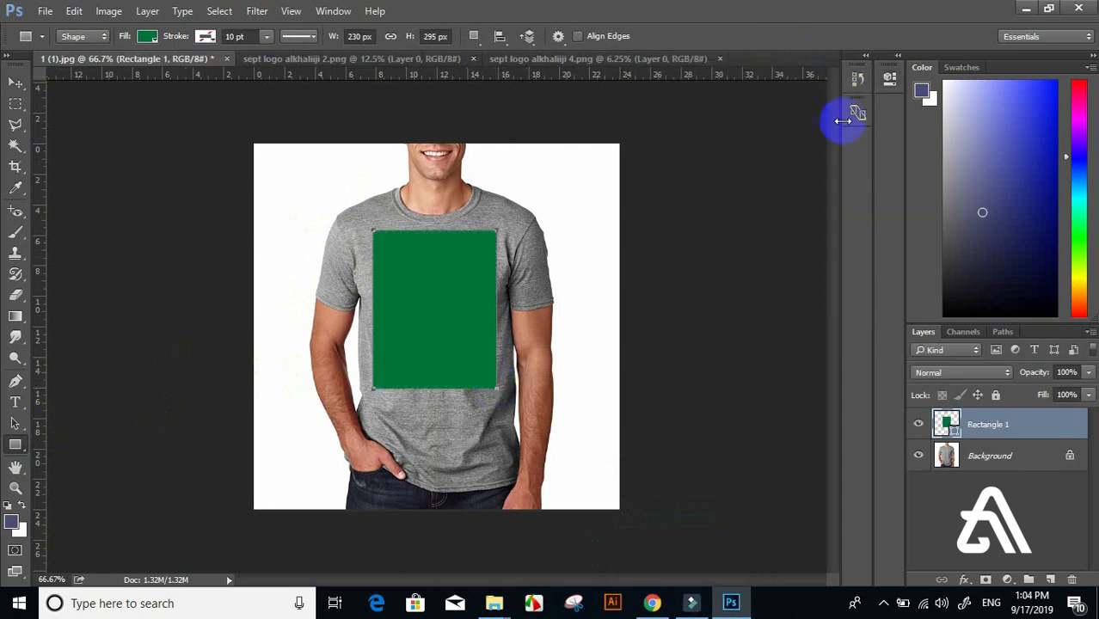
pyautogui.rightClick(977, 428)
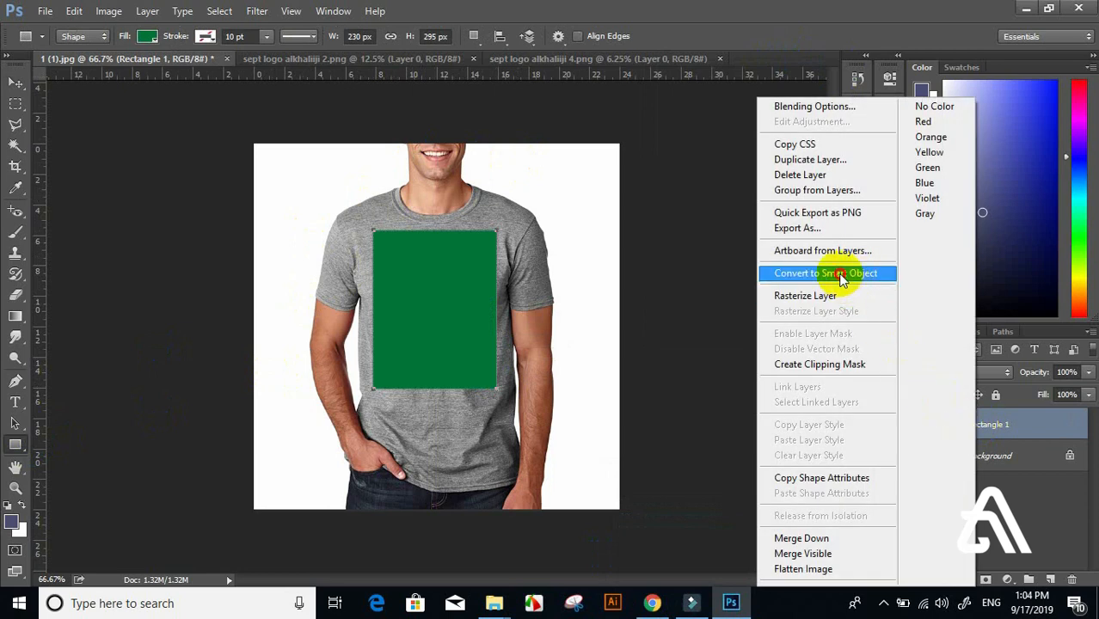
pyautogui.click(840, 275)
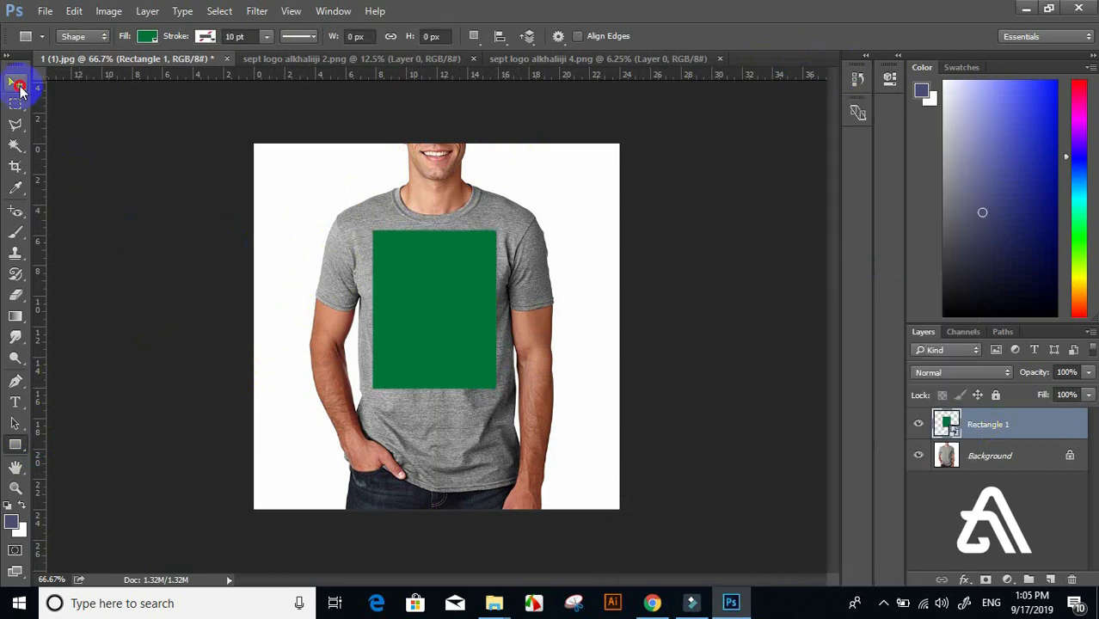
# Step: Transform the green rectangle into a small, slightly distorted patch on the chest beside the sleeve at the photo's right
pyautogui.click(15, 83)
pyautogui.hotkey('ctrl', 't')
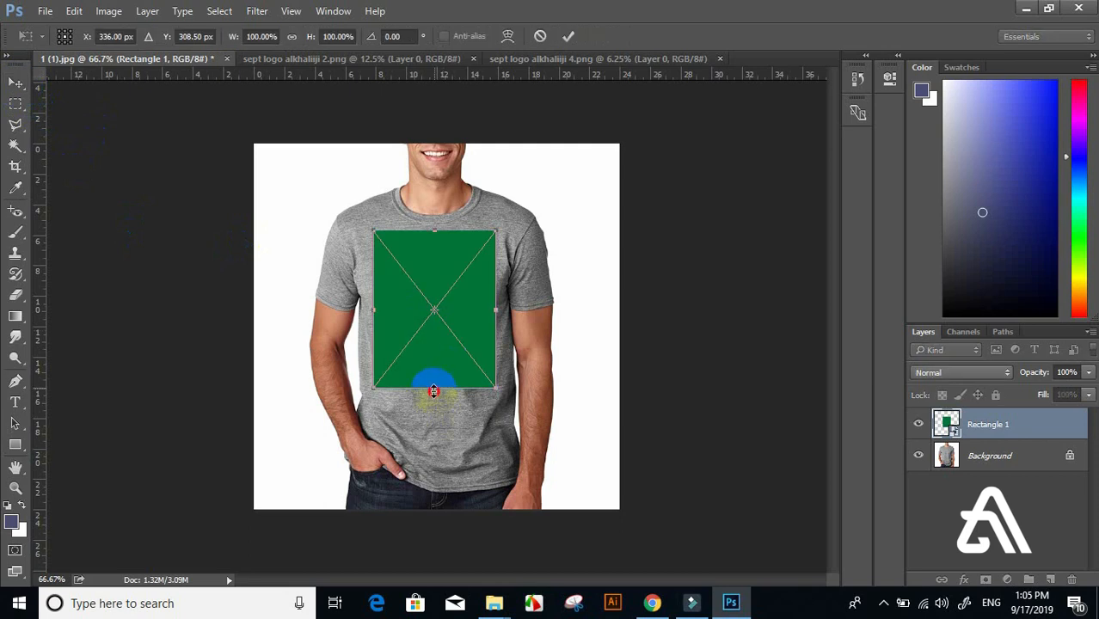
pyautogui.moveTo(433, 391); pyautogui.dragTo(508, 271)
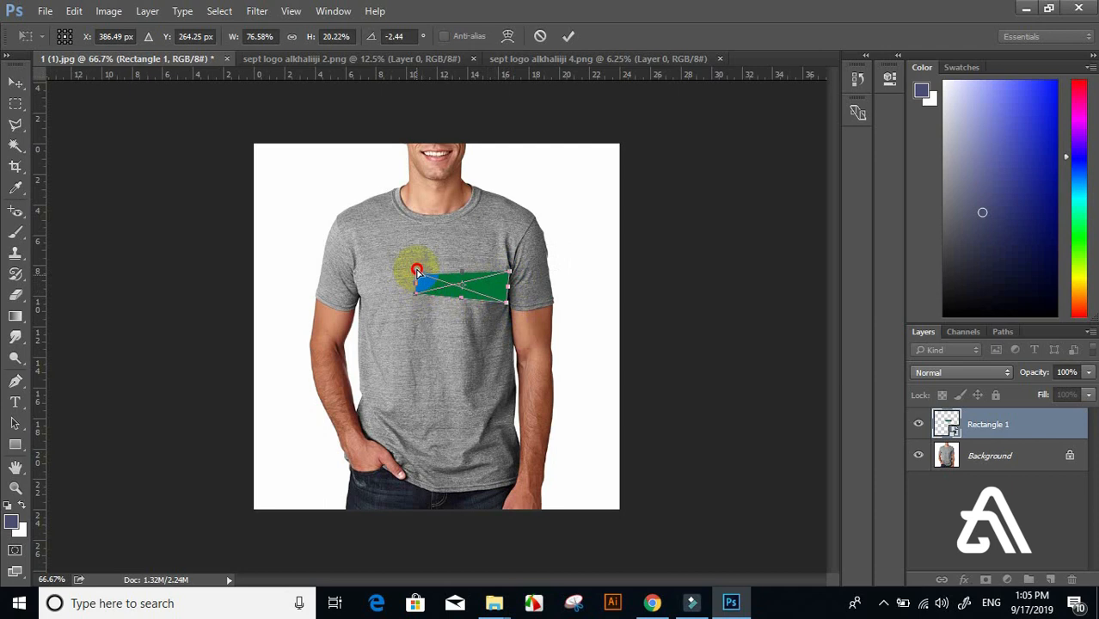
pyautogui.moveTo(416, 270); pyautogui.dragTo(431, 289)
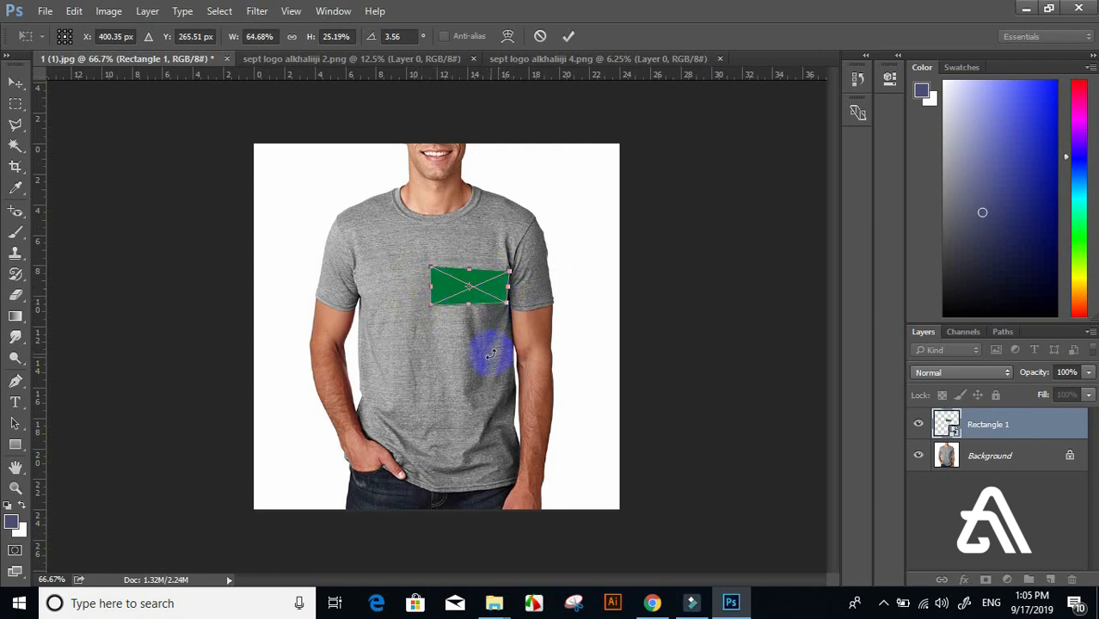
pyautogui.press('Return')
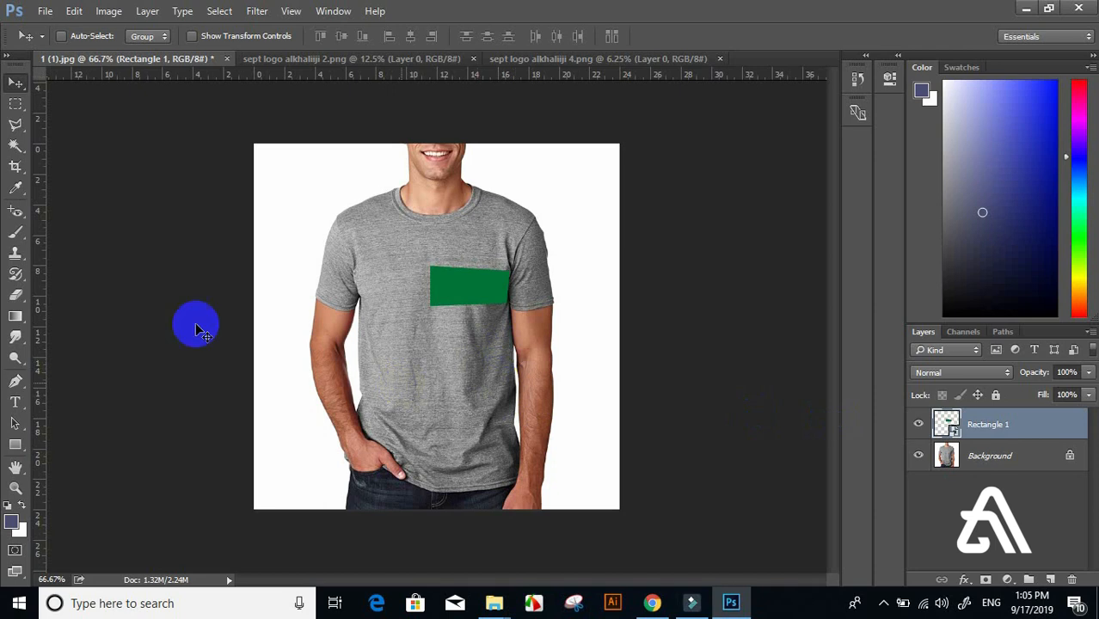
# Step: Draw a second green rectangle about 203 by 202 px below the chest patch and convert it to a smart object
pyautogui.click(17, 444)
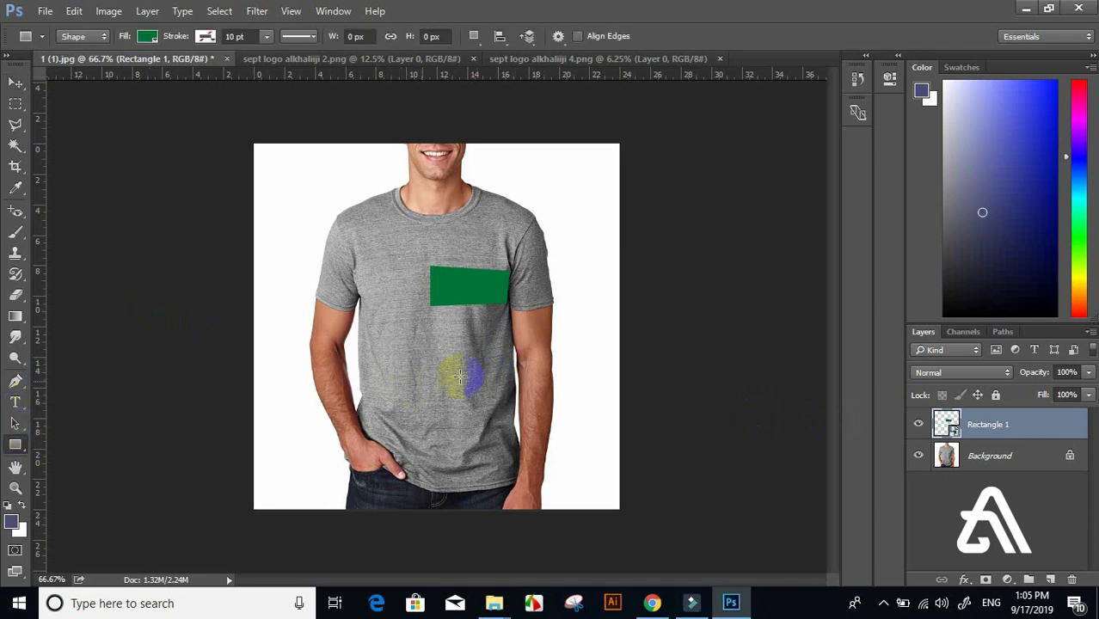
pyautogui.moveTo(387, 322); pyautogui.dragTo(495, 429)
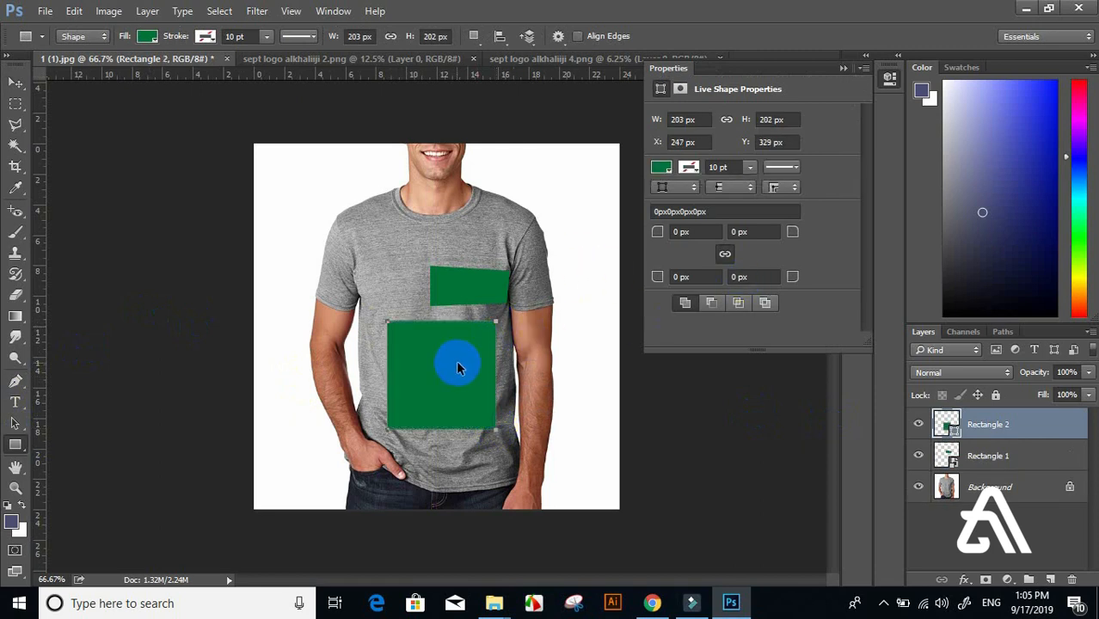
pyautogui.rightClick(985, 435)
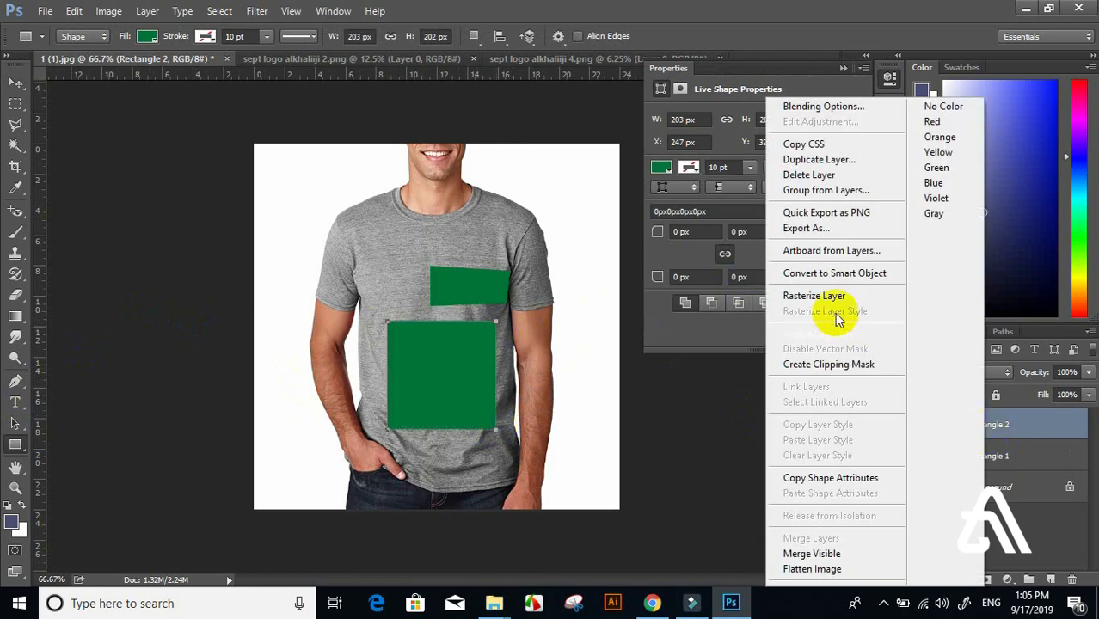
pyautogui.click(821, 275)
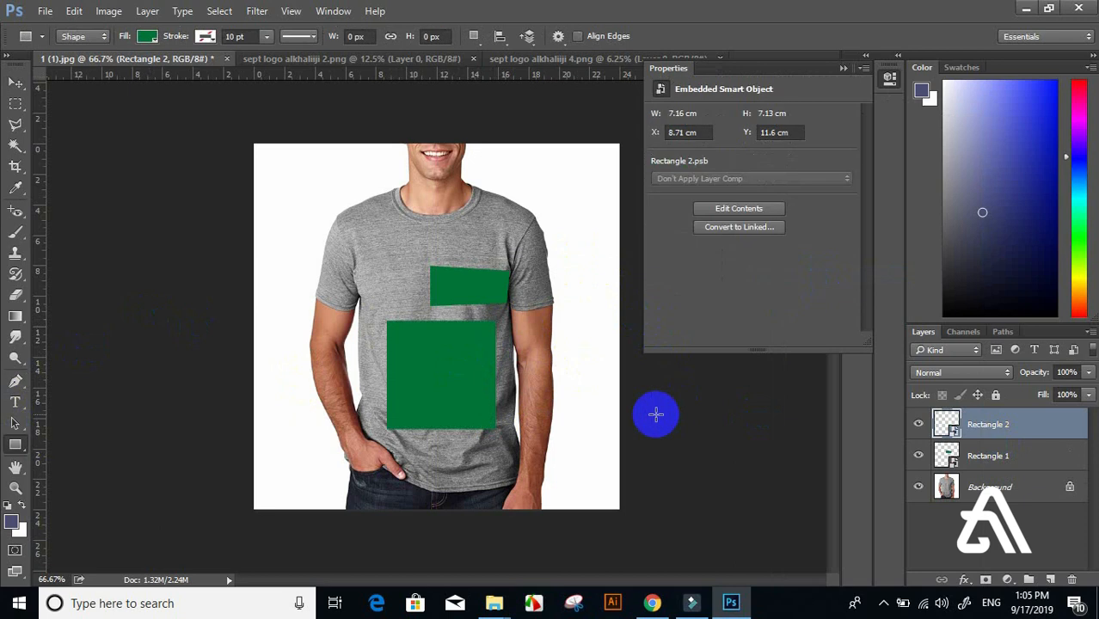
# Step: Distort the second rectangle's corners so it spans the shirt's width below the chest patch
pyautogui.hotkey('ctrl', 't')
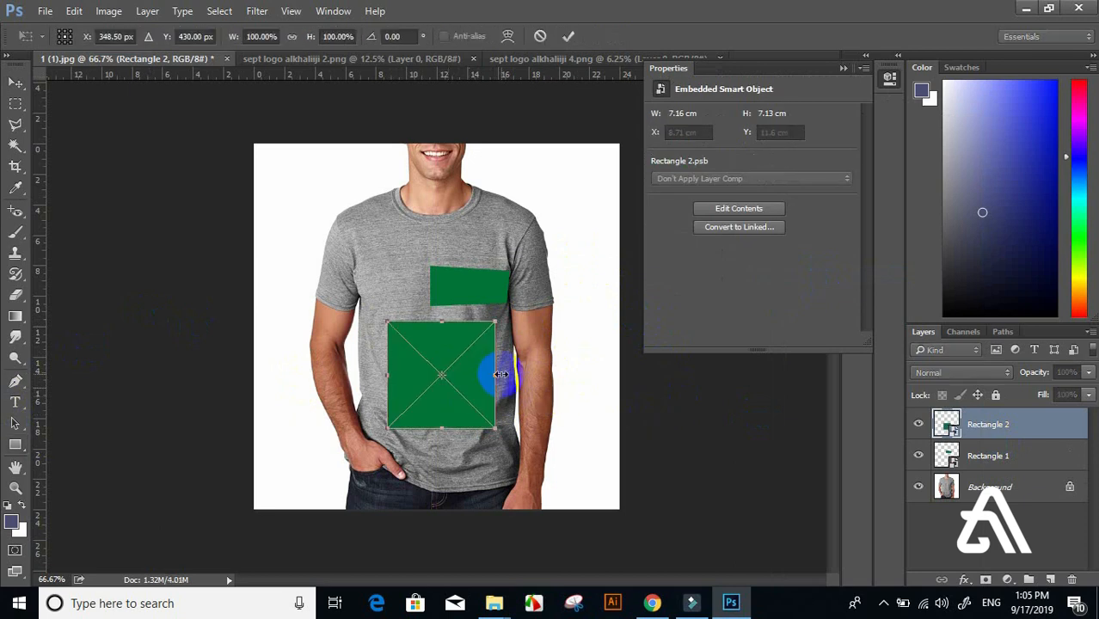
pyautogui.moveTo(497, 327); pyautogui.dragTo(507, 320)
pyautogui.moveTo(390, 327); pyautogui.dragTo(362, 313)
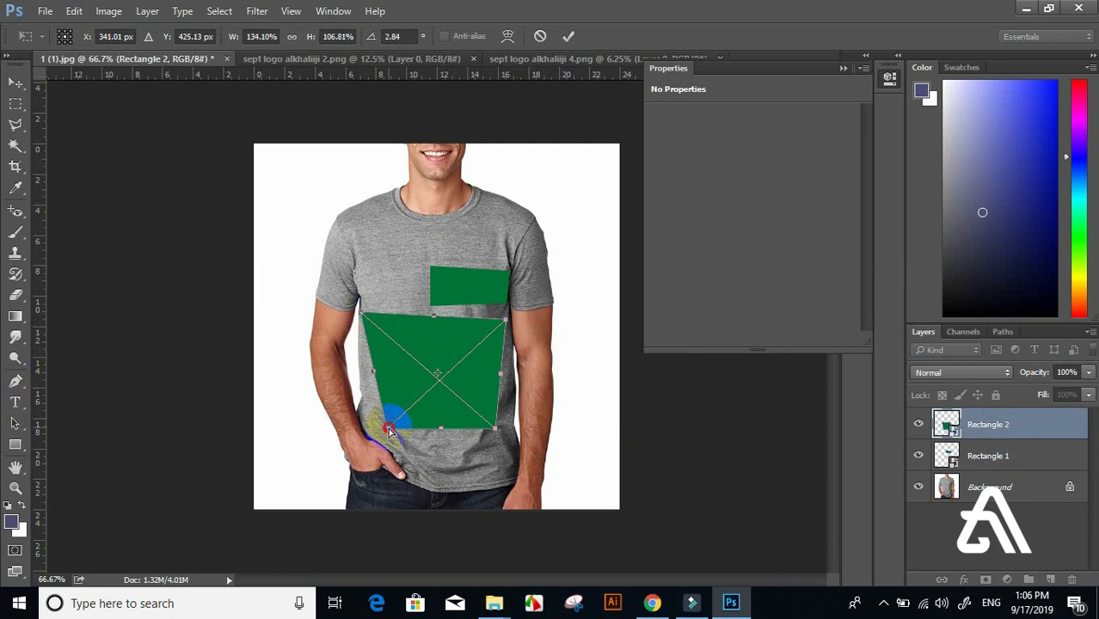
pyautogui.moveTo(389, 427); pyautogui.dragTo(368, 423)
pyautogui.moveTo(496, 427); pyautogui.dragTo(511, 434)
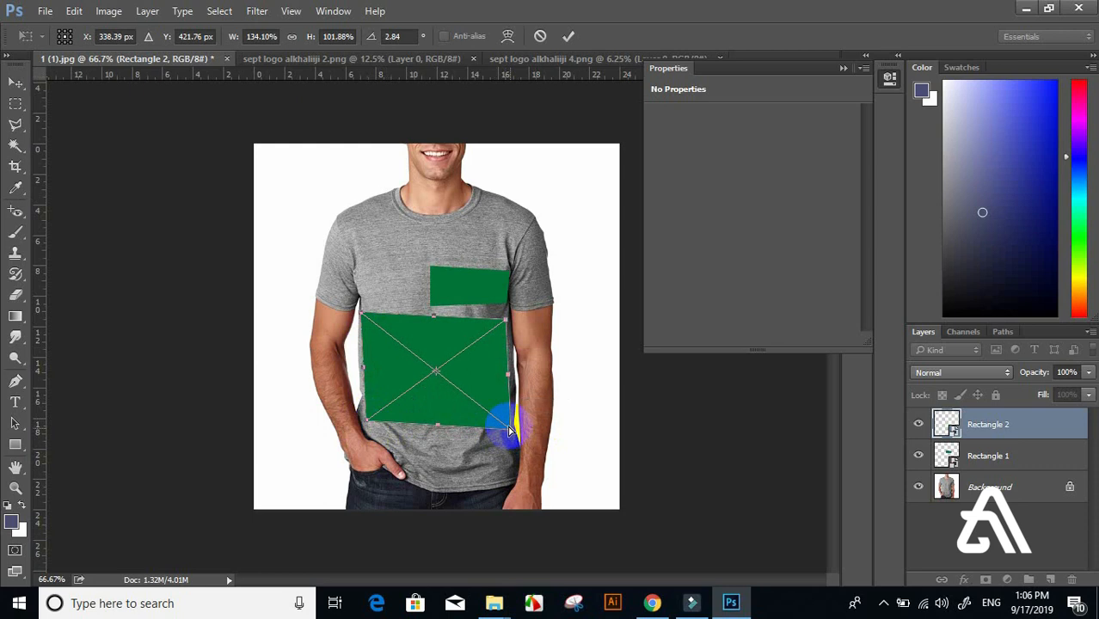
# Step: Shift the large rectangle slightly down on the shirt, apply the transformation, and nudge it a little to the left
pyautogui.rightClick(503, 376)
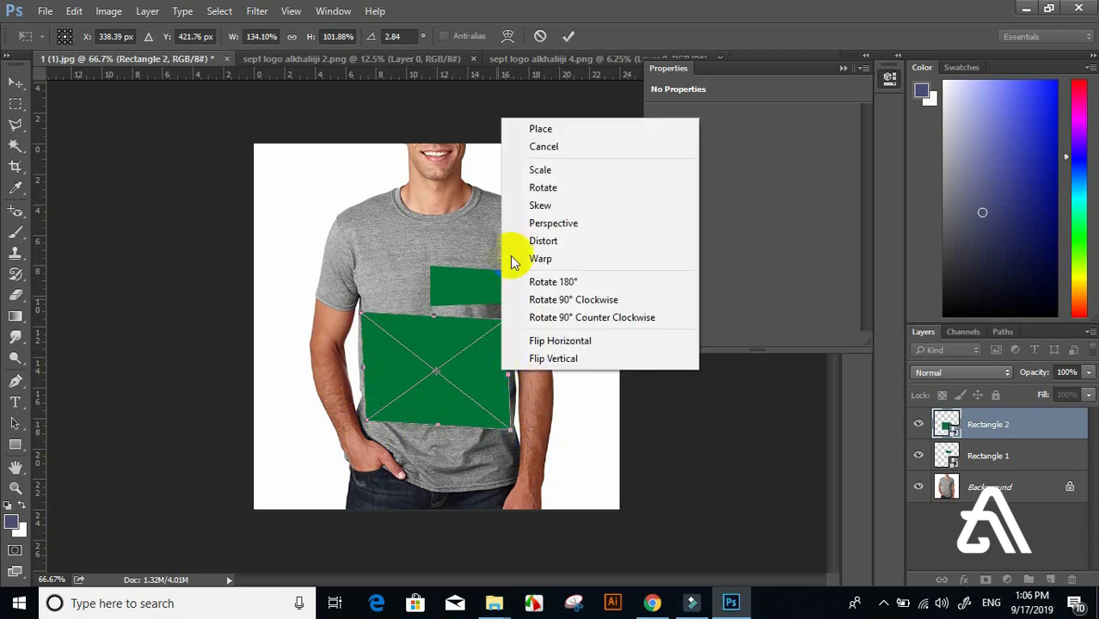
pyautogui.click(558, 225)
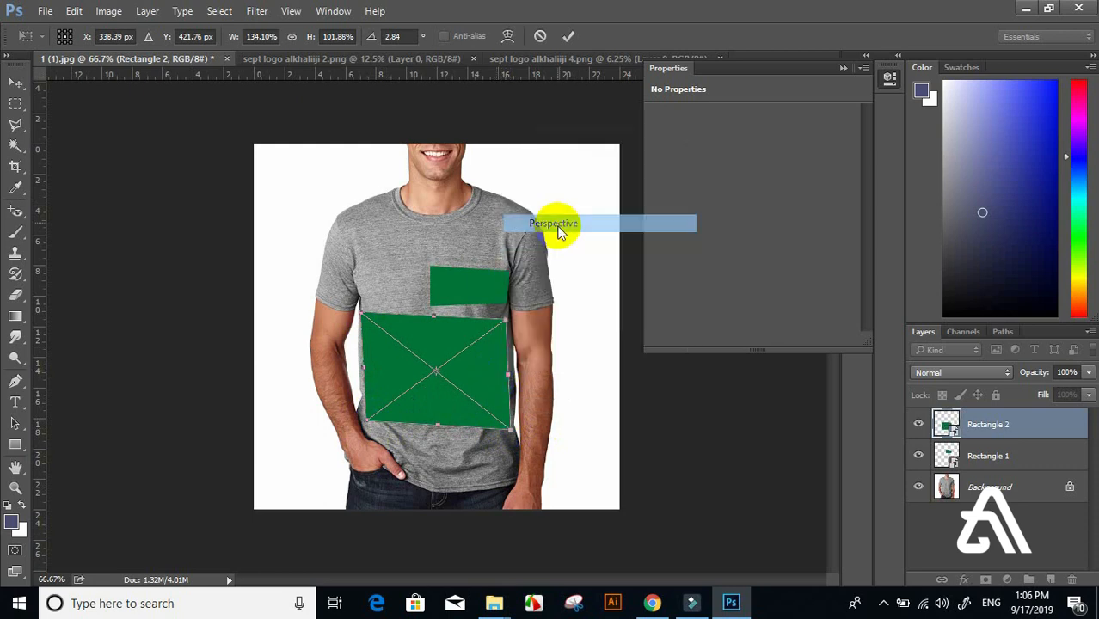
pyautogui.moveTo(502, 379); pyautogui.dragTo(466, 363)
pyautogui.rightClick(488, 353)
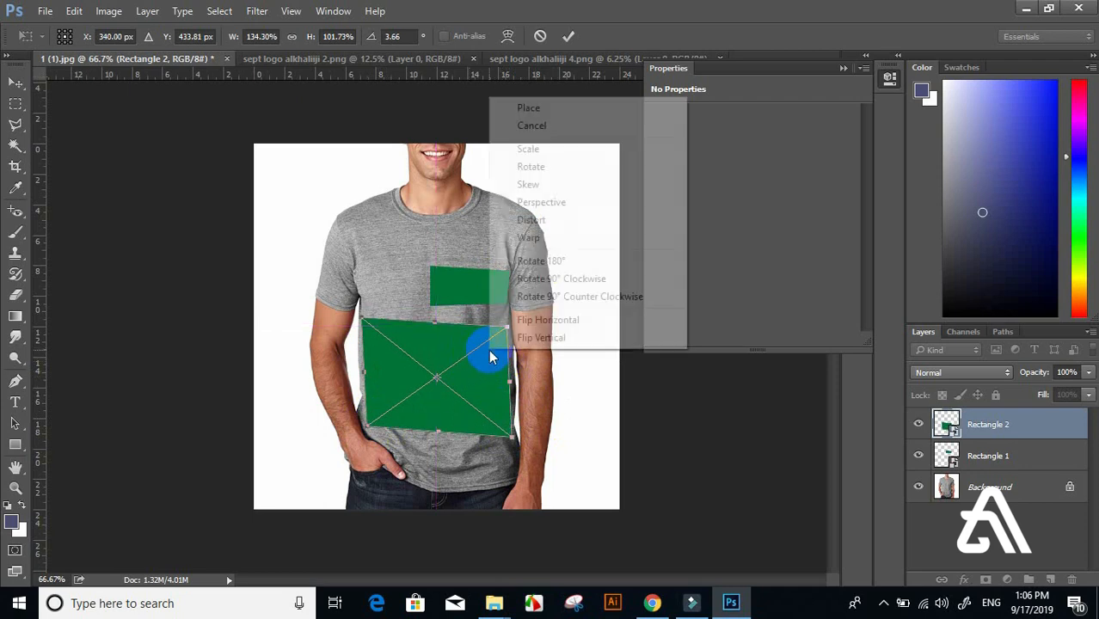
pyautogui.click(553, 220)
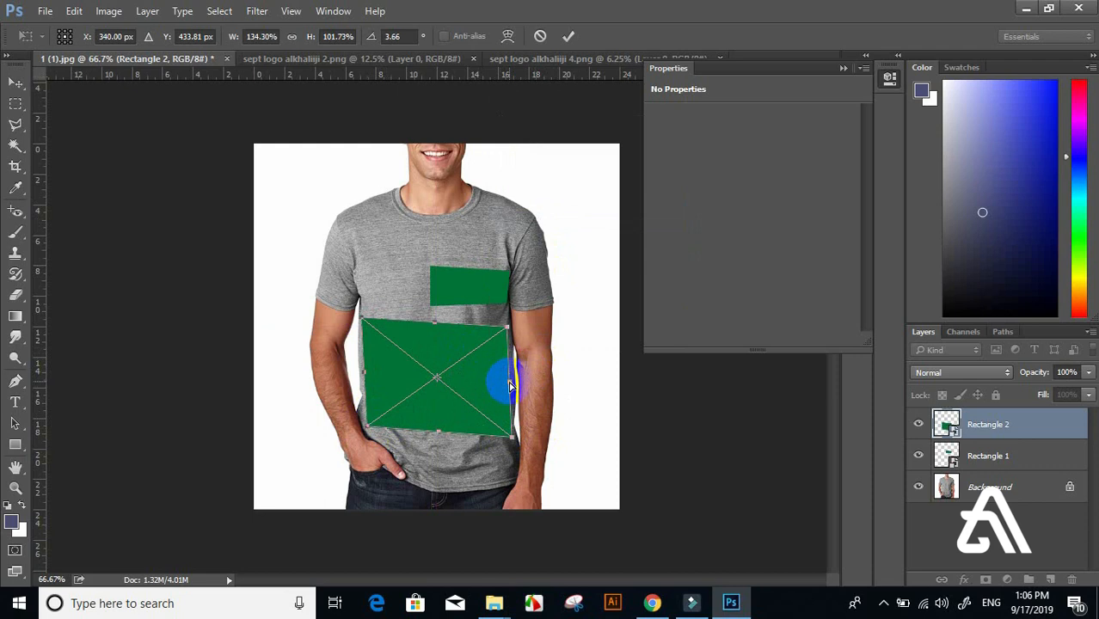
pyautogui.press('Return')
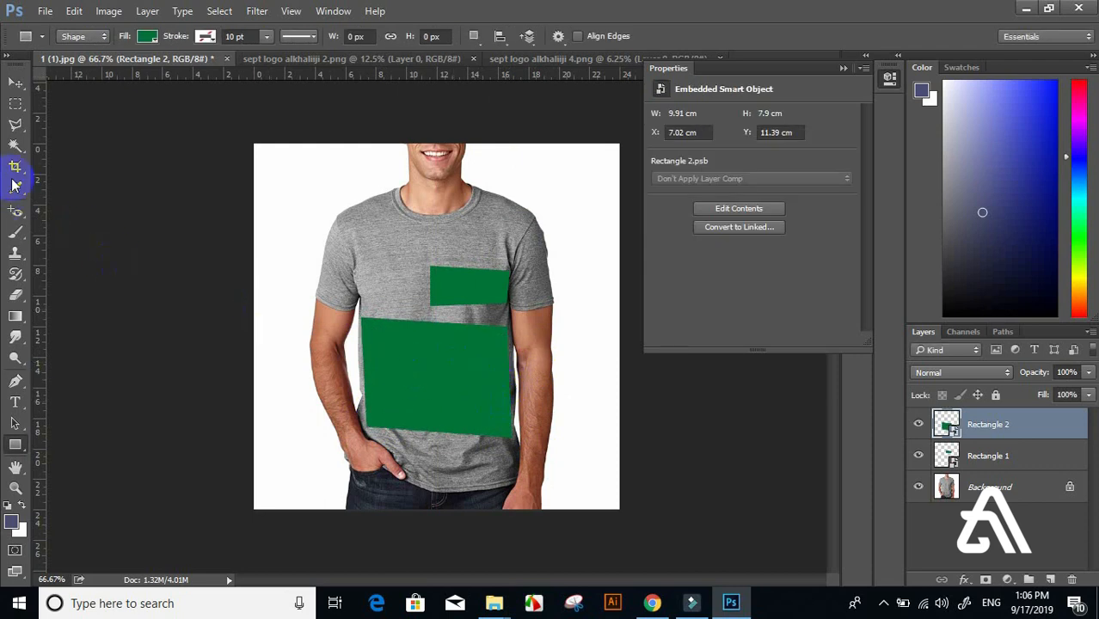
pyautogui.click(15, 82)
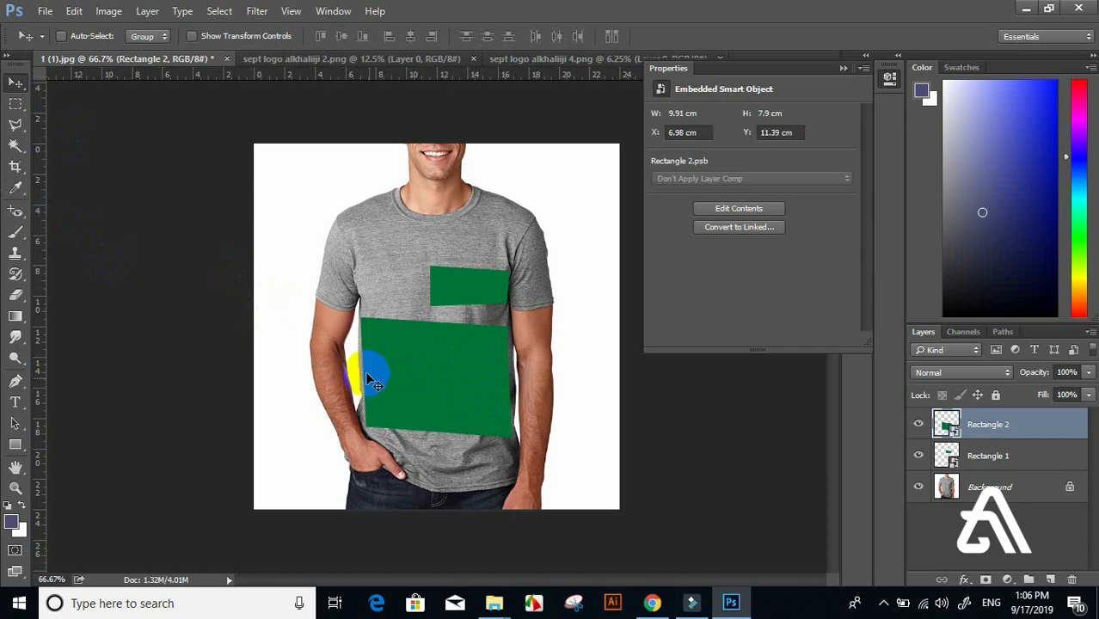
pyautogui.click(843, 68)
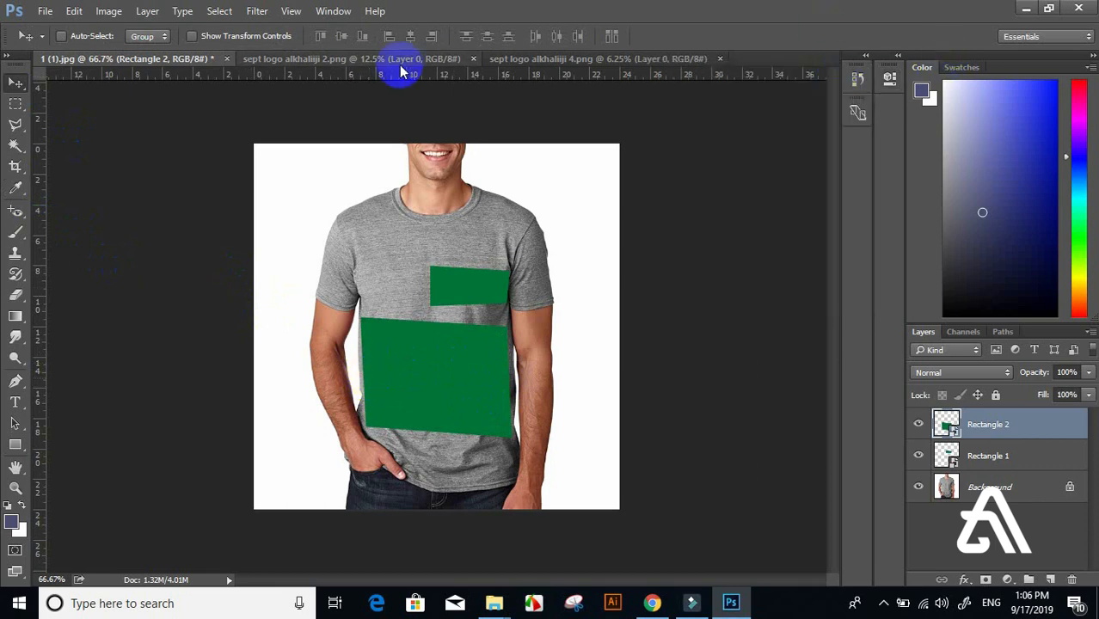
# Step: Scale the stacked logo in sept logo alkhaliiji 2.png down proportionally to about 19%
pyautogui.click(370, 58)
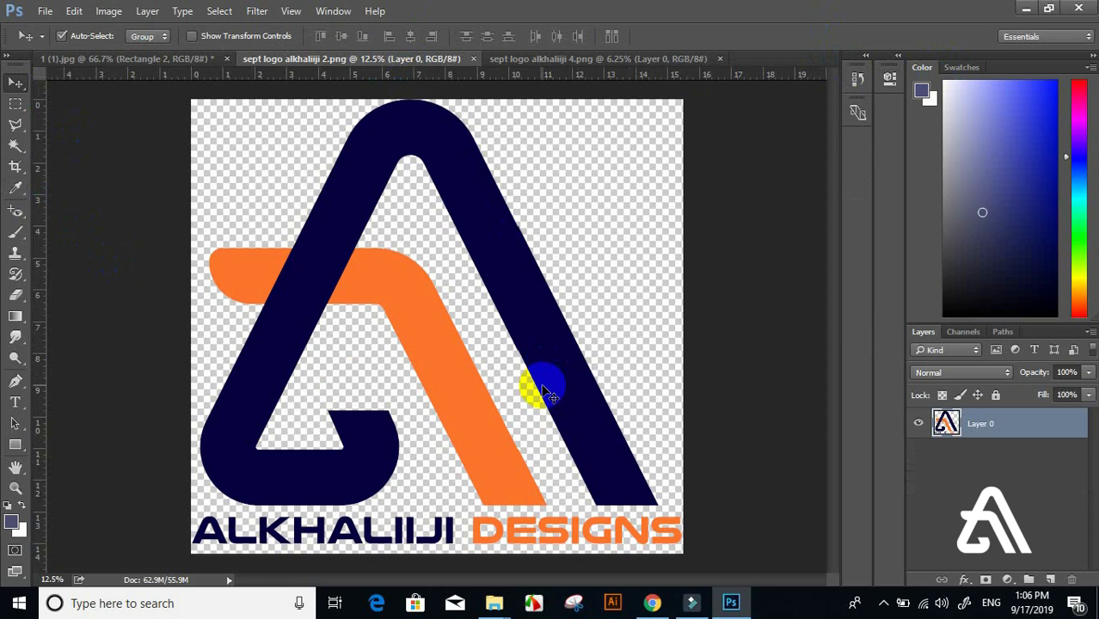
pyautogui.hotkey('ctrl', 't')
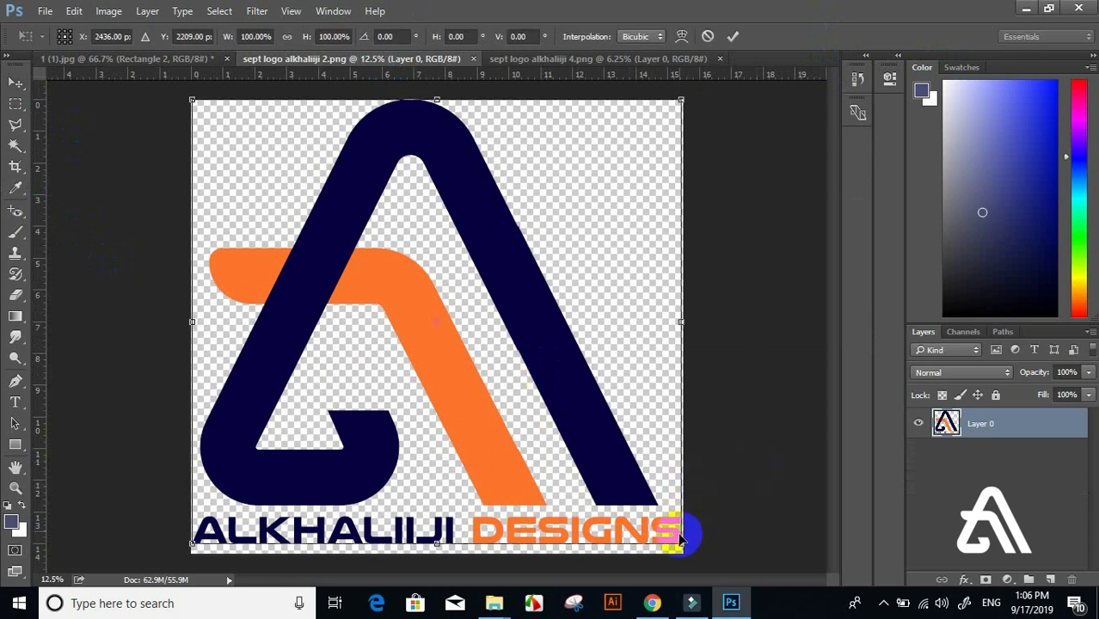
pyautogui.moveTo(680, 542); pyautogui.dragTo(248, 214)
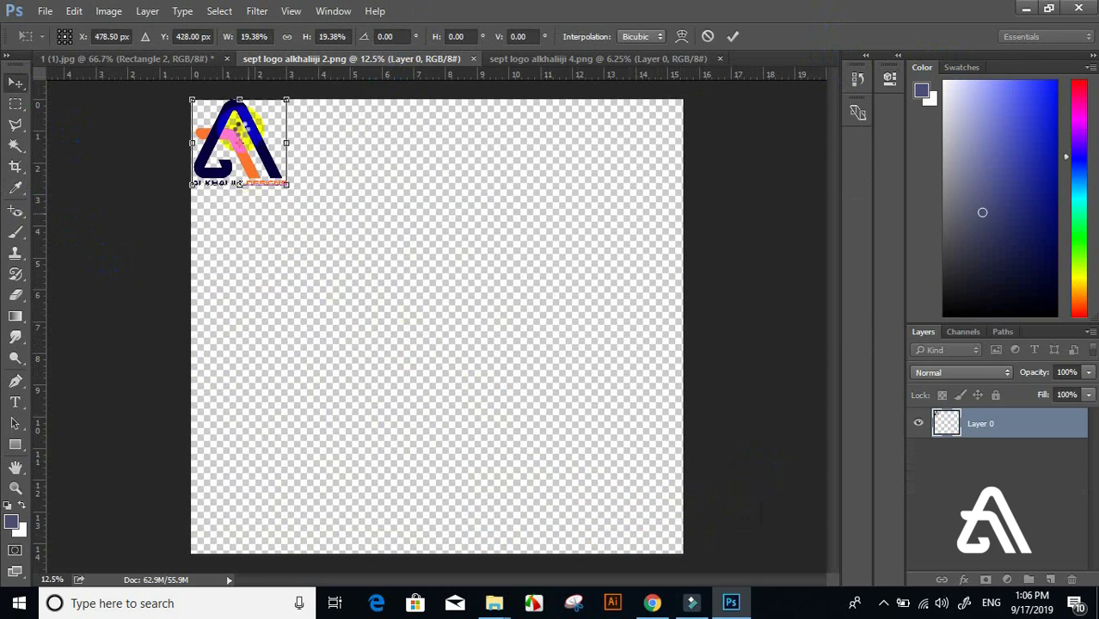
pyautogui.press('Return')
pyautogui.moveTo(311, 184); pyautogui.dragTo(522, 190)
# Step: Scale down the horizontal logo in sept logo alkhaliiji 4.png and apply the transformation
pyautogui.click(545, 58)
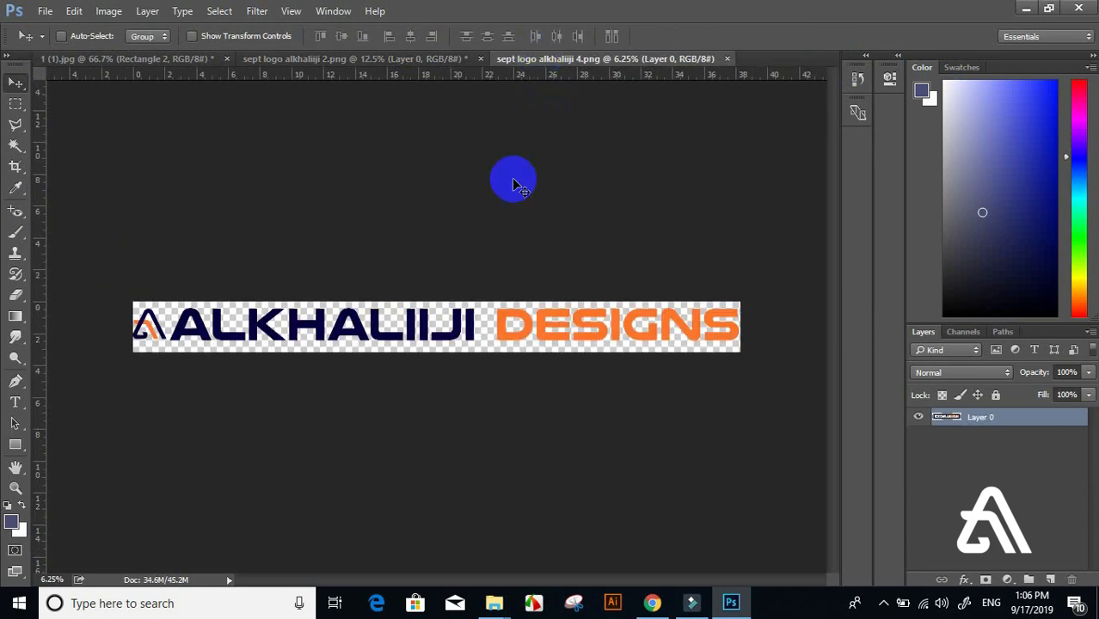
pyautogui.hotkey('ctrl', 't')
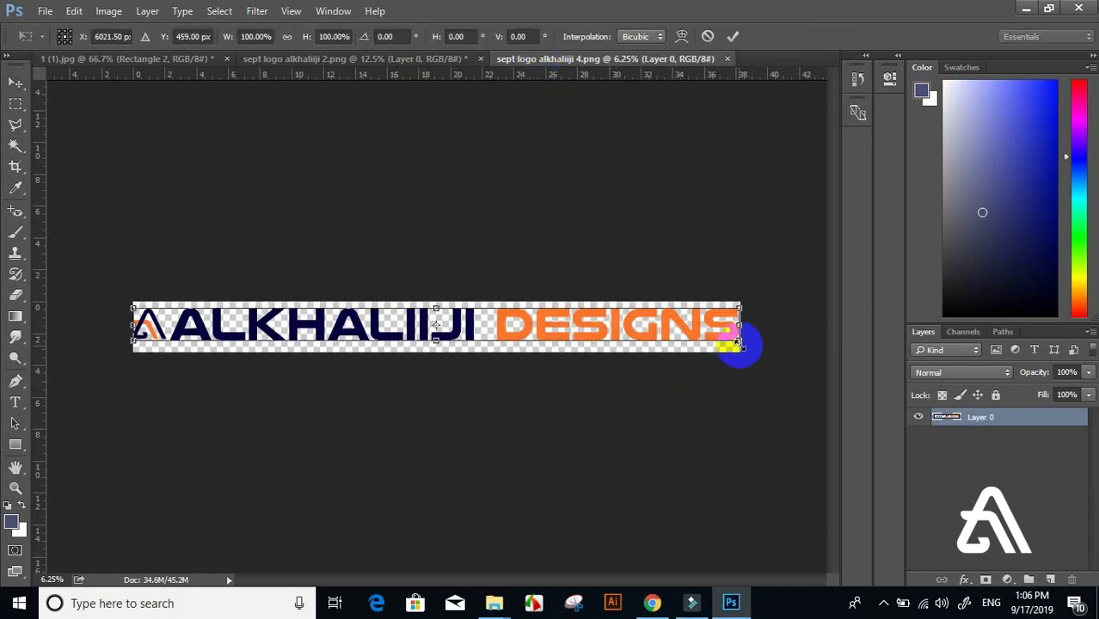
pyautogui.moveTo(739, 349); pyautogui.dragTo(384, 327)
pyautogui.press('Return')
# Step: Open the contents of the Rectangle 1 smart object from the T-shirt document for editing
pyautogui.click(135, 59)
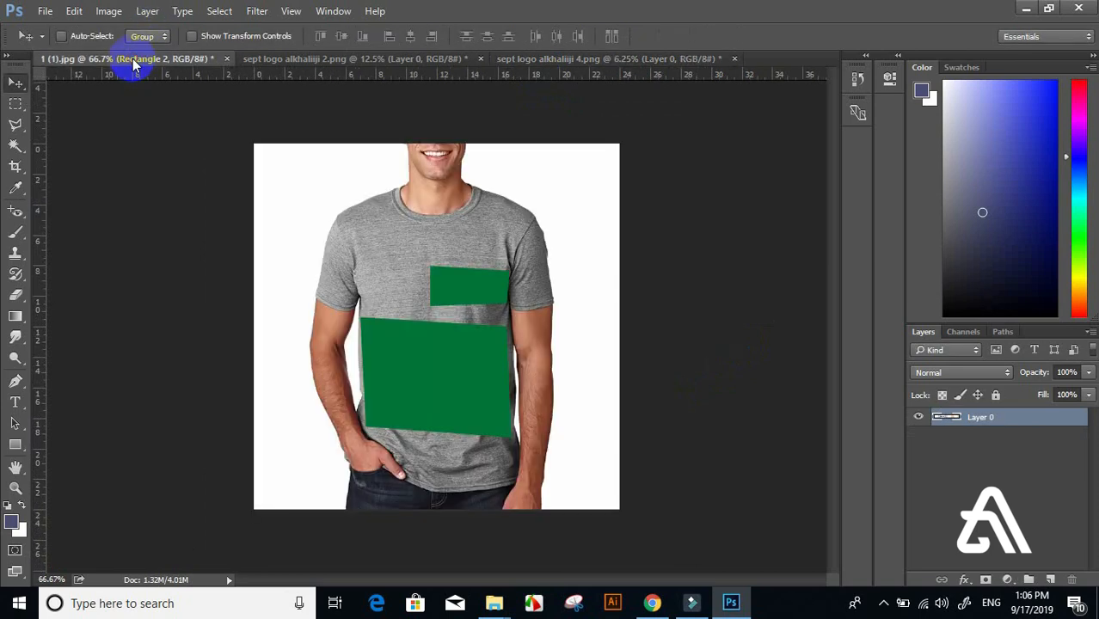
pyautogui.click(965, 456)
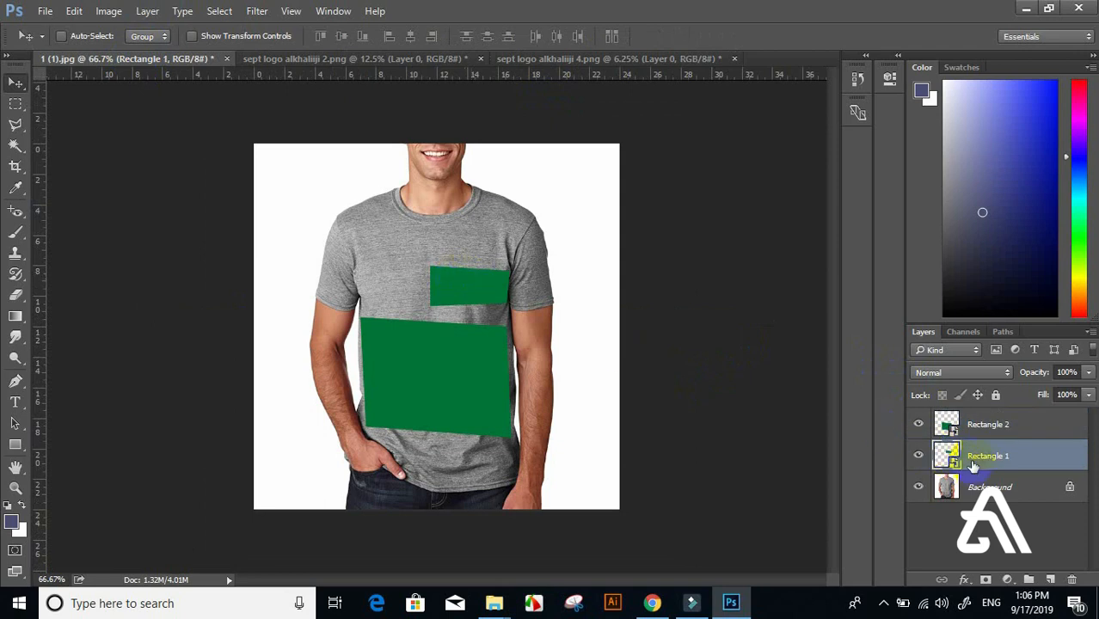
pyautogui.doubleClick(949, 457)
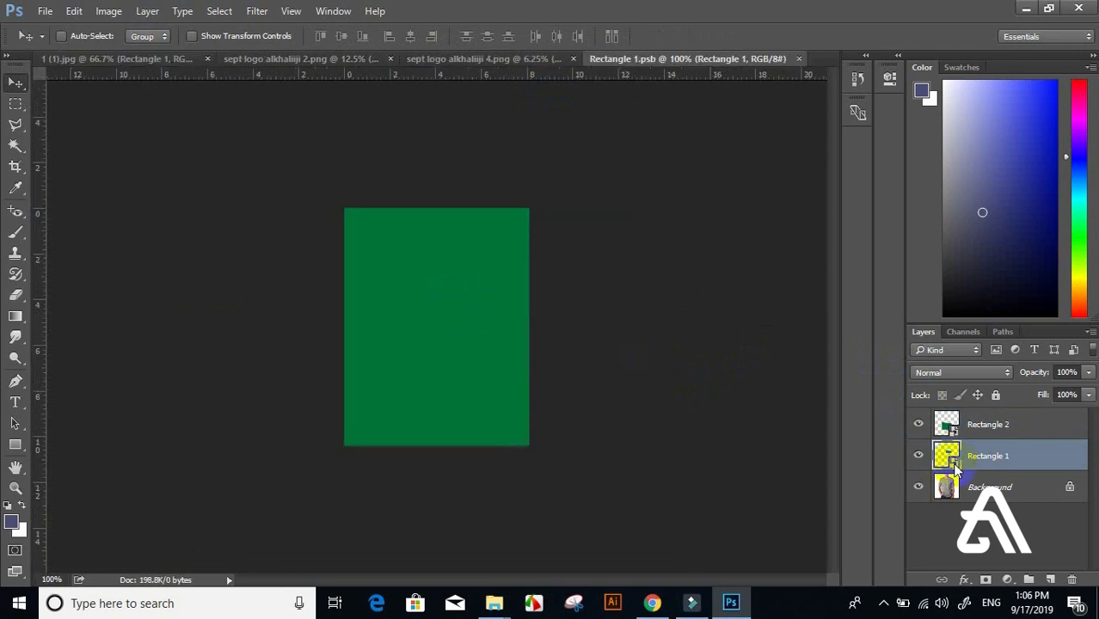
# Step: Copy the horizontal logo from sept logo alkhaliiji 4.png into Rectangle 1.psb and scale it down to fit centred across the green rectangle
pyautogui.click(465, 62)
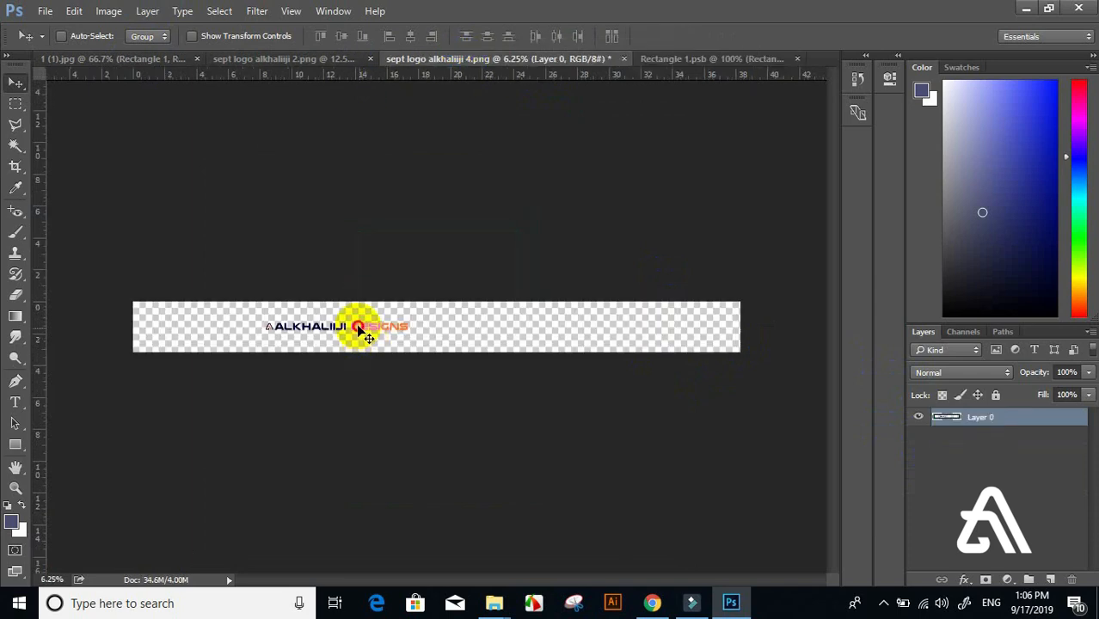
pyautogui.moveTo(359, 329); pyautogui.dragTo(422, 295)
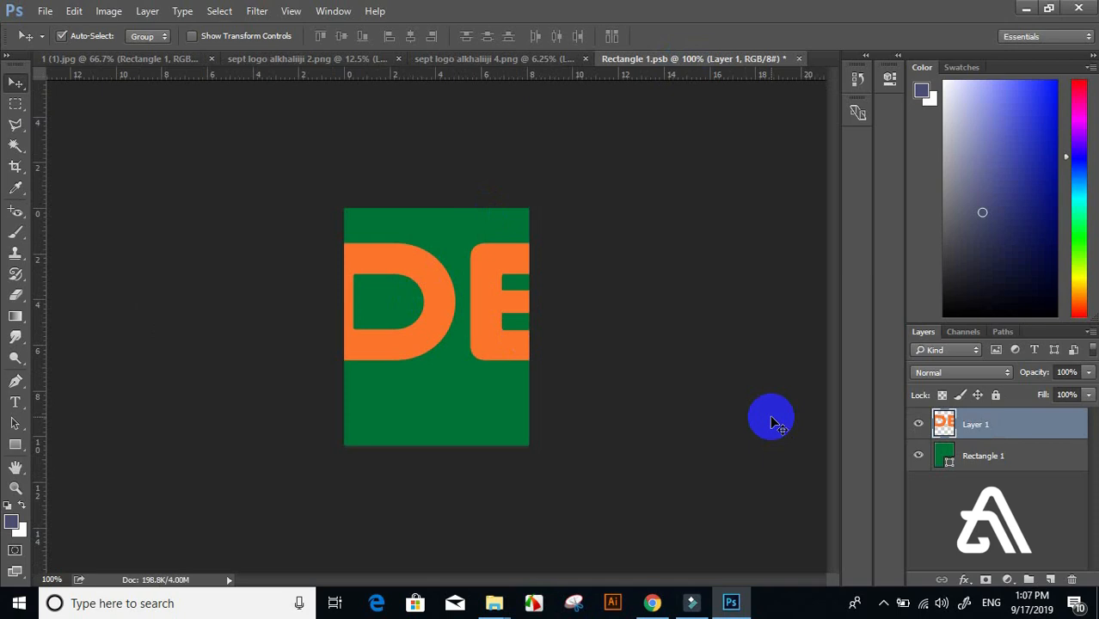
pyautogui.hotkey('ctrl', 't')
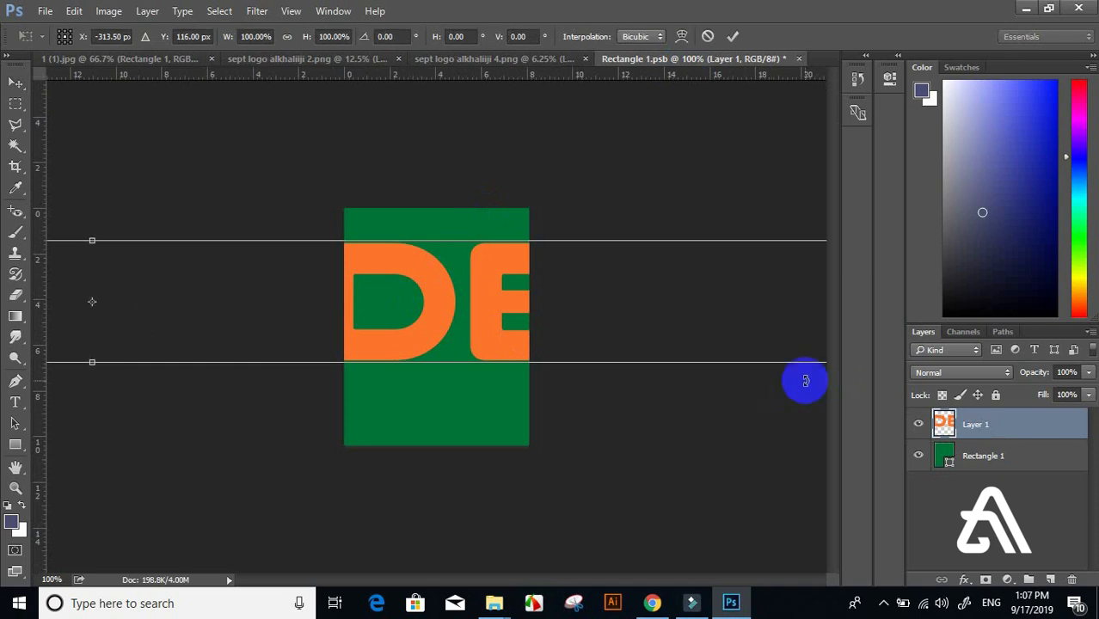
pyautogui.hotkey('ctrl', '-')
pyautogui.hotkey('ctrl', '-')
pyautogui.hotkey('ctrl', '-')
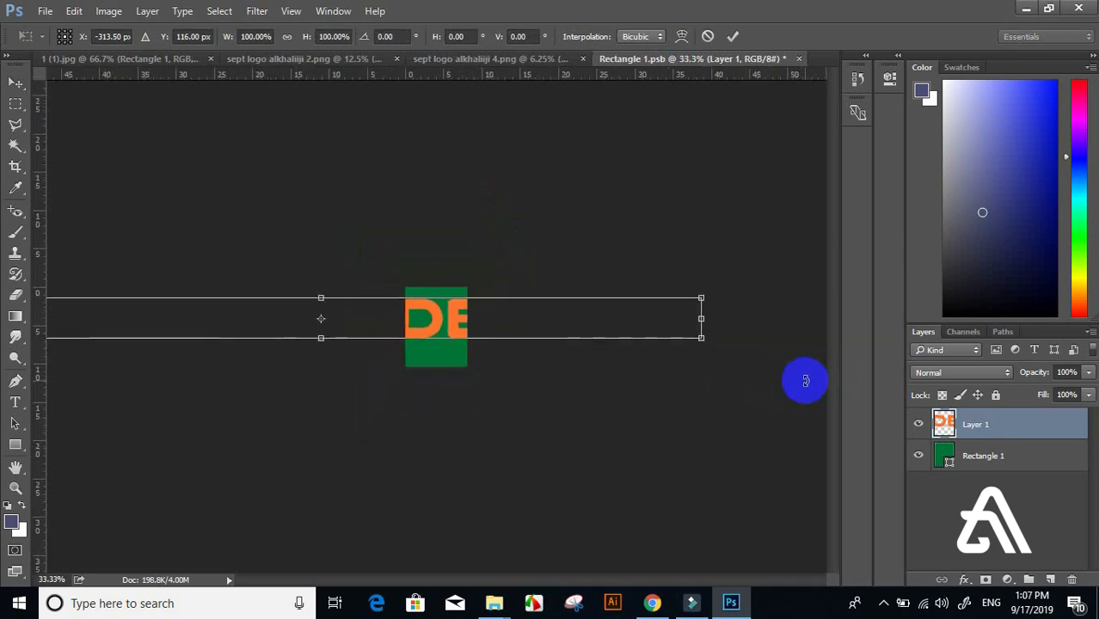
pyautogui.moveTo(701, 337); pyautogui.dragTo(382, 315)
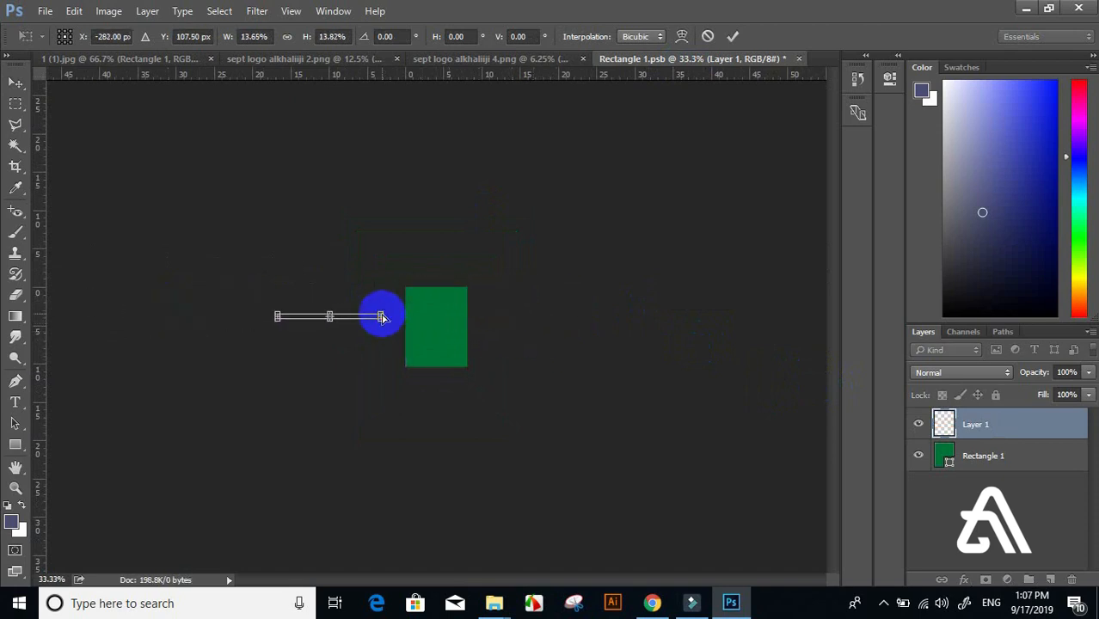
pyautogui.scroll(5, 382, 319)
pyautogui.moveTo(293, 307); pyautogui.dragTo(481, 321)
pyautogui.press('Return')
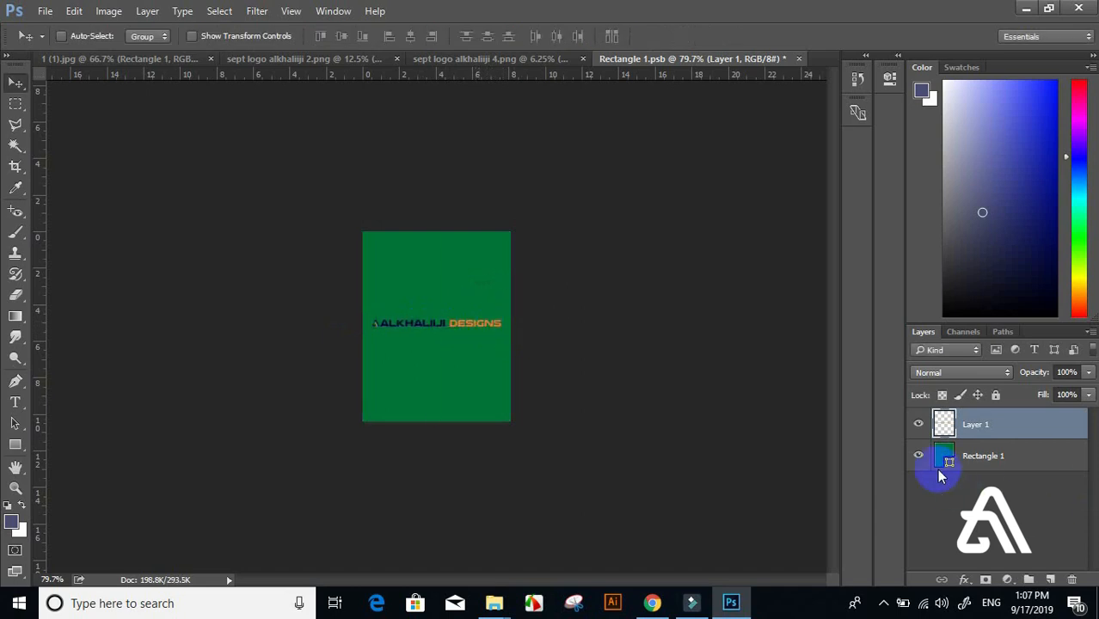
# Step: Hide the green rectangle layer in Rectangle 1.psb, then save and close the smart object to update the T-shirt document
pyautogui.click(918, 455)
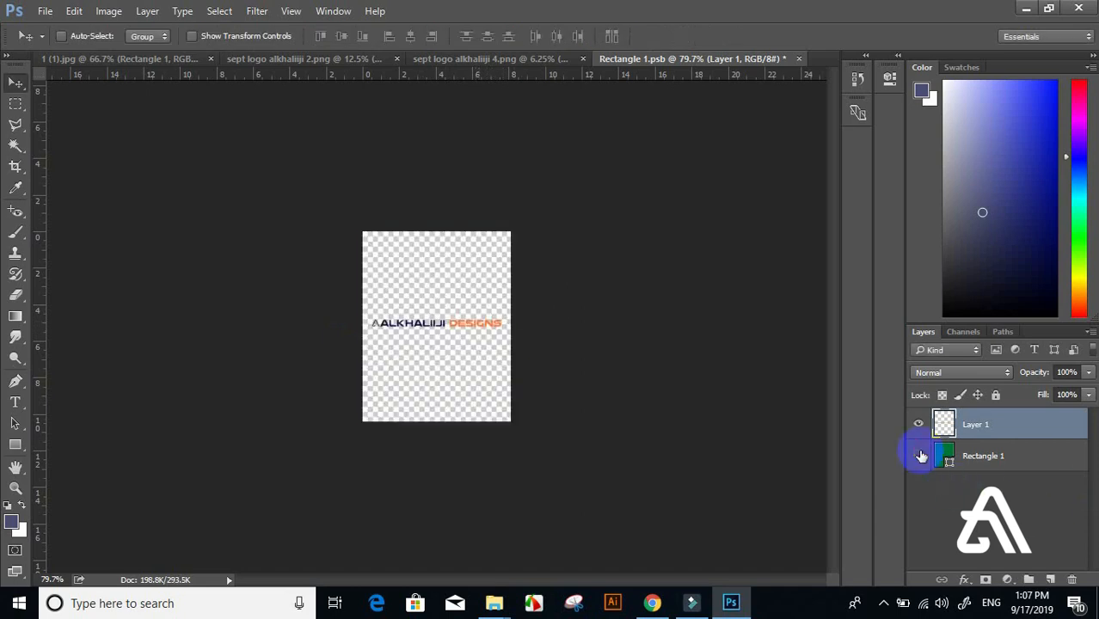
pyautogui.click(799, 58)
pyautogui.click(483, 238)
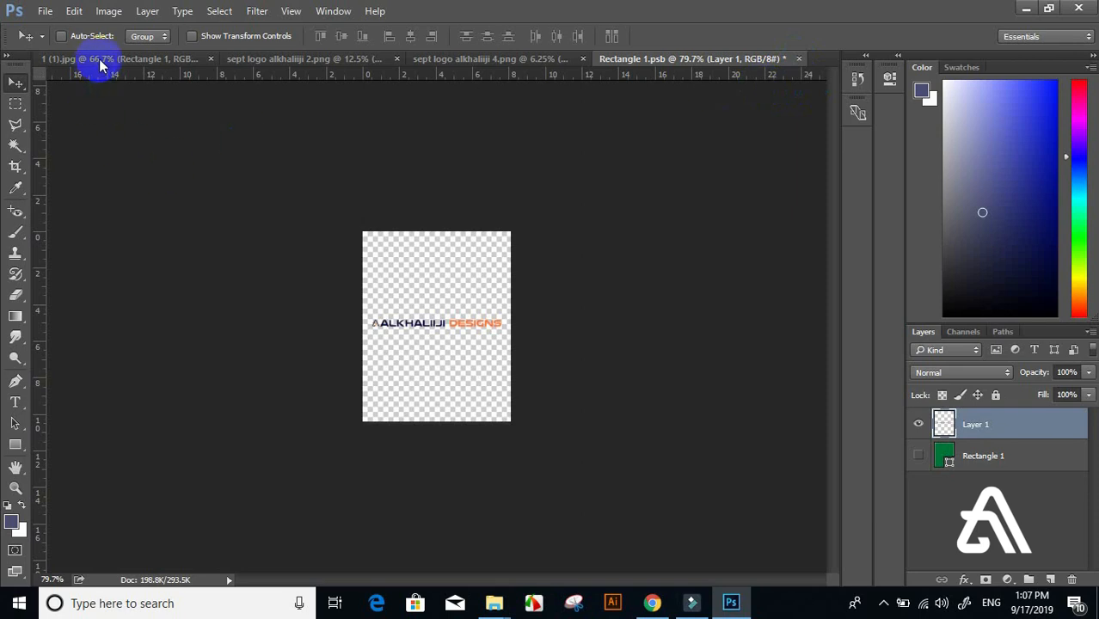
pyautogui.hotkey('ctrl', 's')
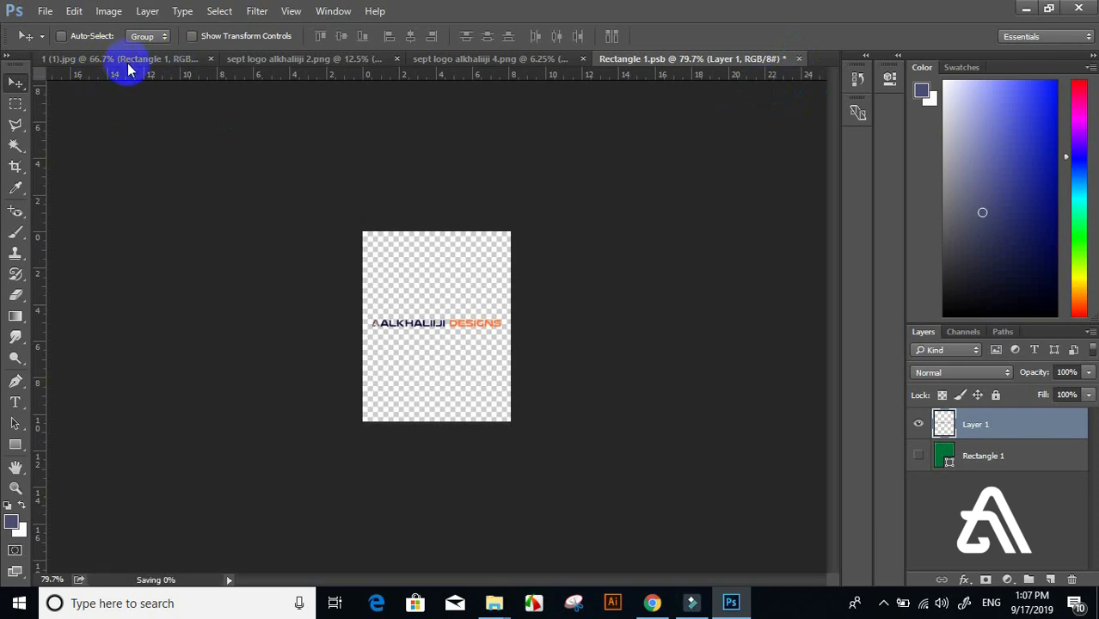
pyautogui.hotkey('ctrl', 'w')
pyautogui.click(128, 63)
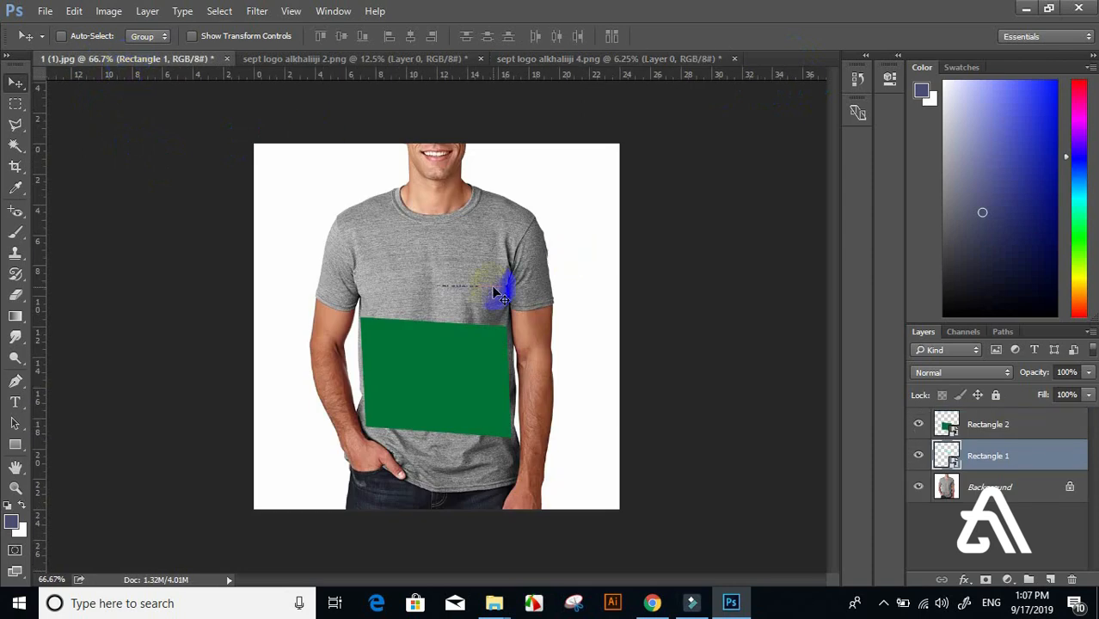
# Step: Check the horizontal logo on the shirt's chest, then open the contents of the Rectangle 2 smart object for editing
pyautogui.hotkey('ctrl', '+')
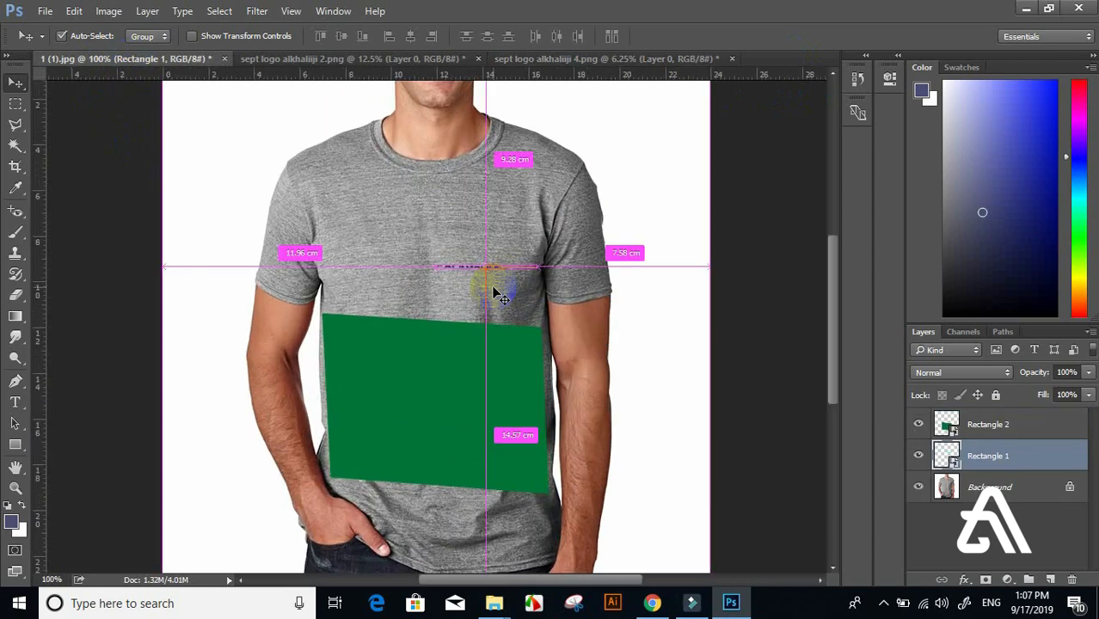
pyautogui.hotkey('ctrl', '+')
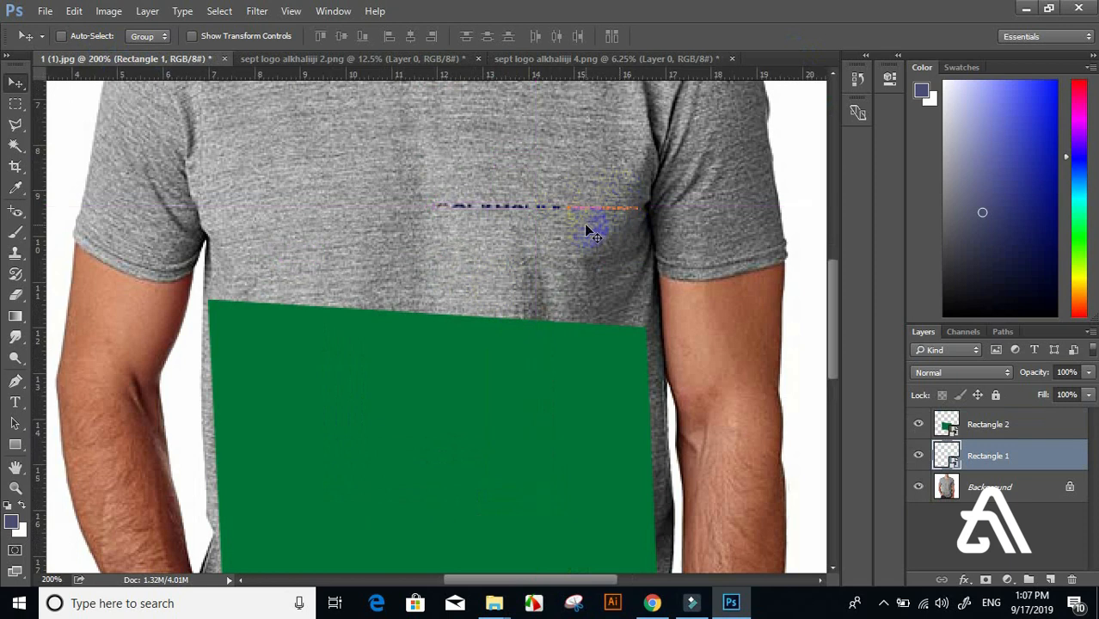
pyautogui.hotkey('ctrl', '-')
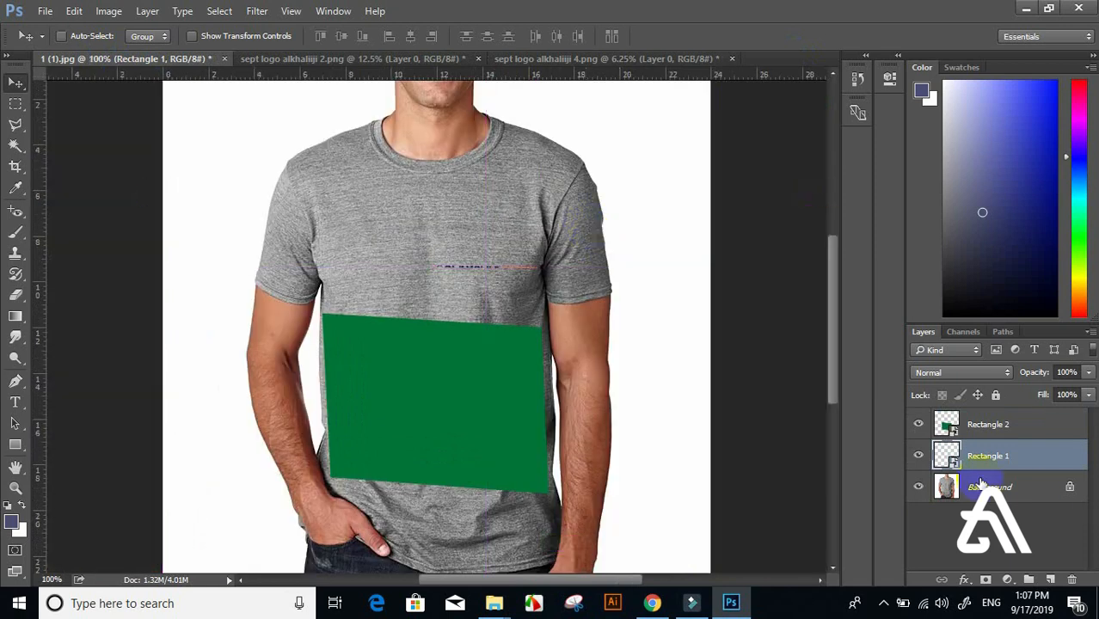
pyautogui.hotkey('ctrl', '0')
pyautogui.click(953, 425)
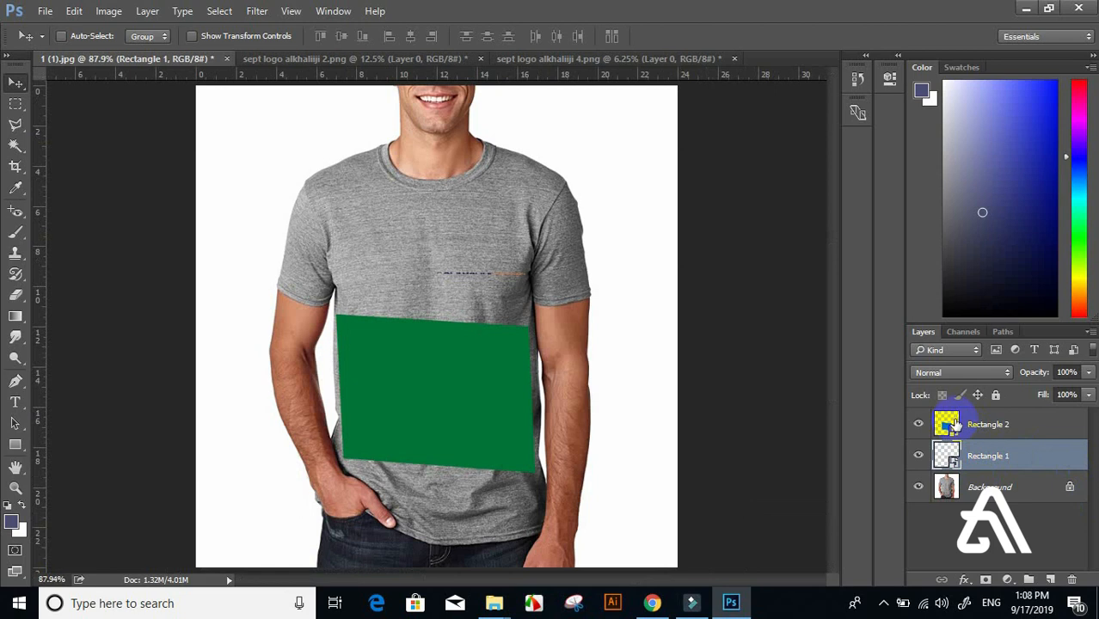
pyautogui.click(955, 425)
pyautogui.doubleClick(953, 425)
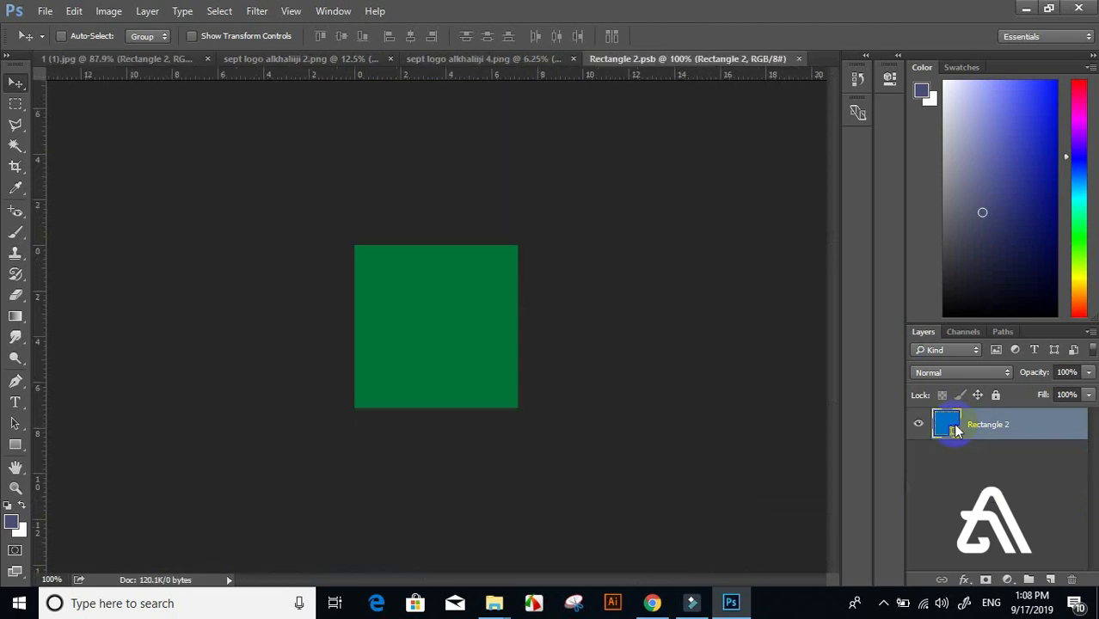
# Step: Copy the stacked logo from sept logo alkhaliiji 2.png into Rectangle 2.psb and scale it to about 18% inside the green square
pyautogui.click(334, 55)
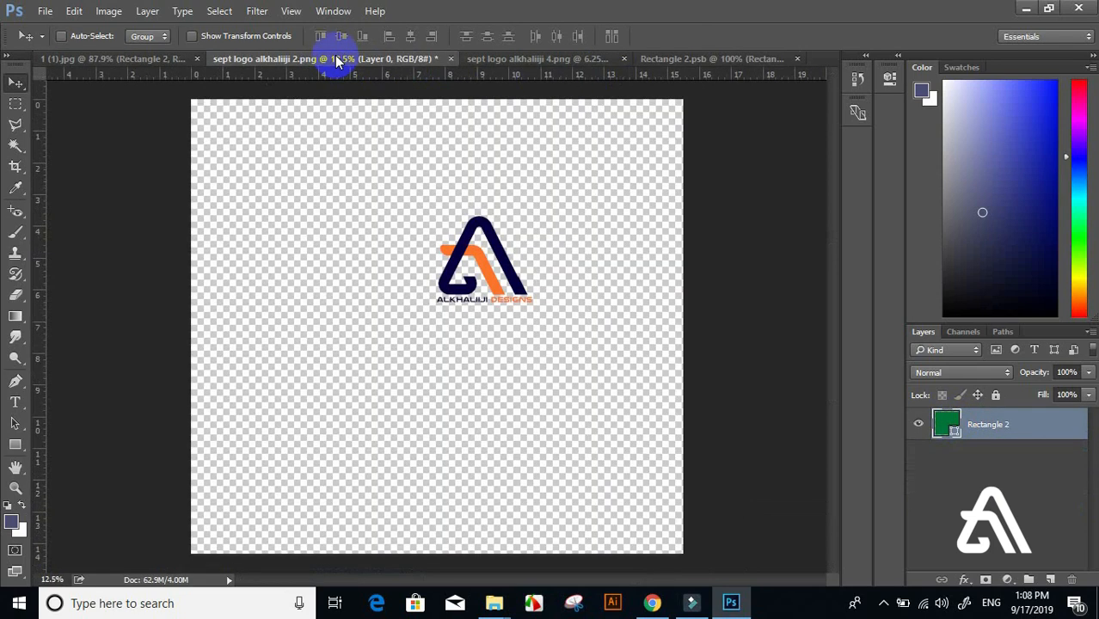
pyautogui.moveTo(514, 275); pyautogui.dragTo(430, 299)
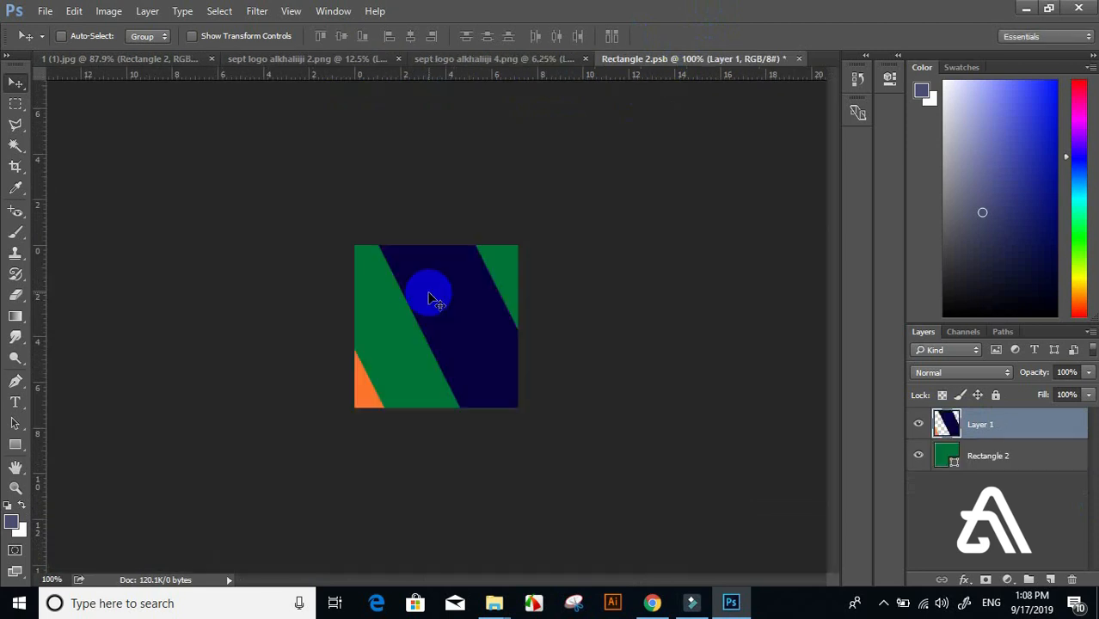
pyautogui.hotkey('ctrl', 't')
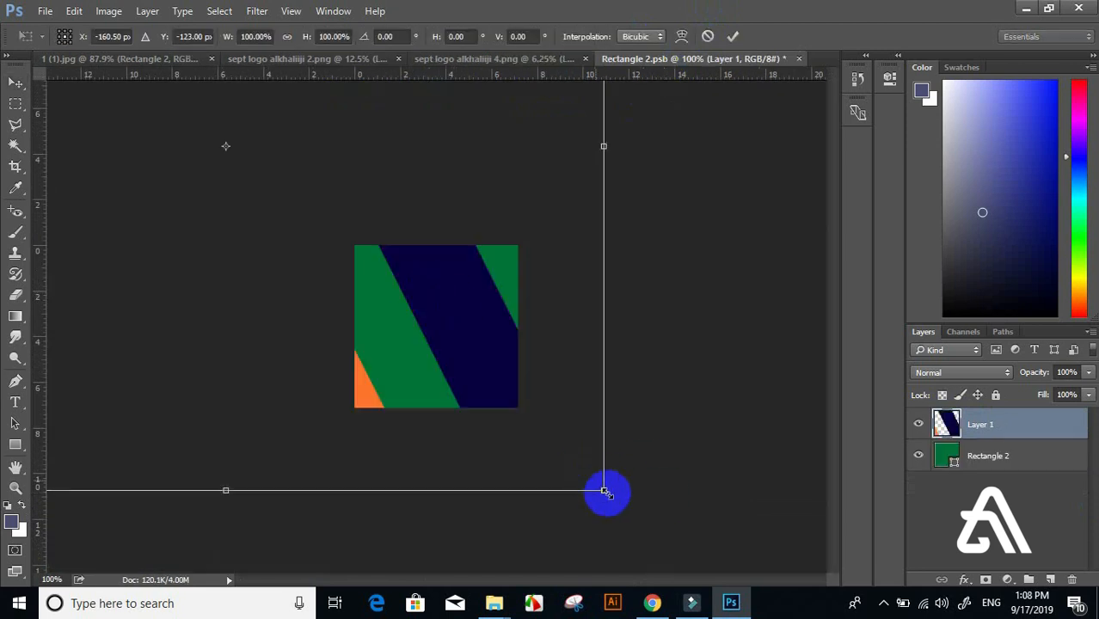
pyautogui.moveTo(579, 478); pyautogui.dragTo(400, 245)
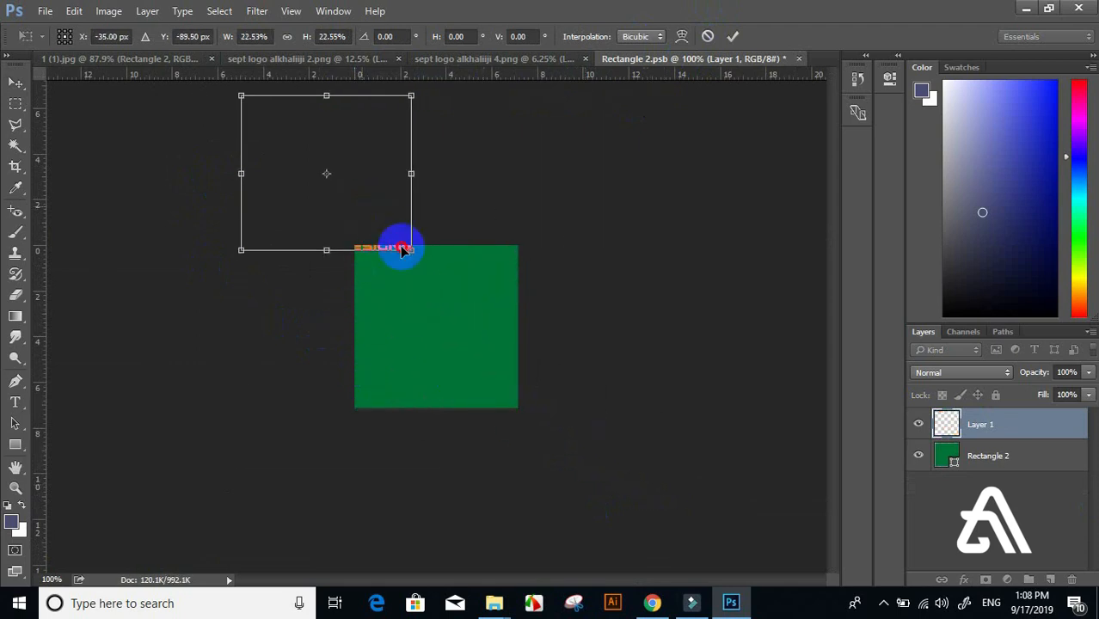
pyautogui.moveTo(364, 209); pyautogui.dragTo(478, 345)
pyautogui.moveTo(525, 382); pyautogui.dragTo(492, 368)
pyautogui.moveTo(452, 314); pyautogui.dragTo(465, 341)
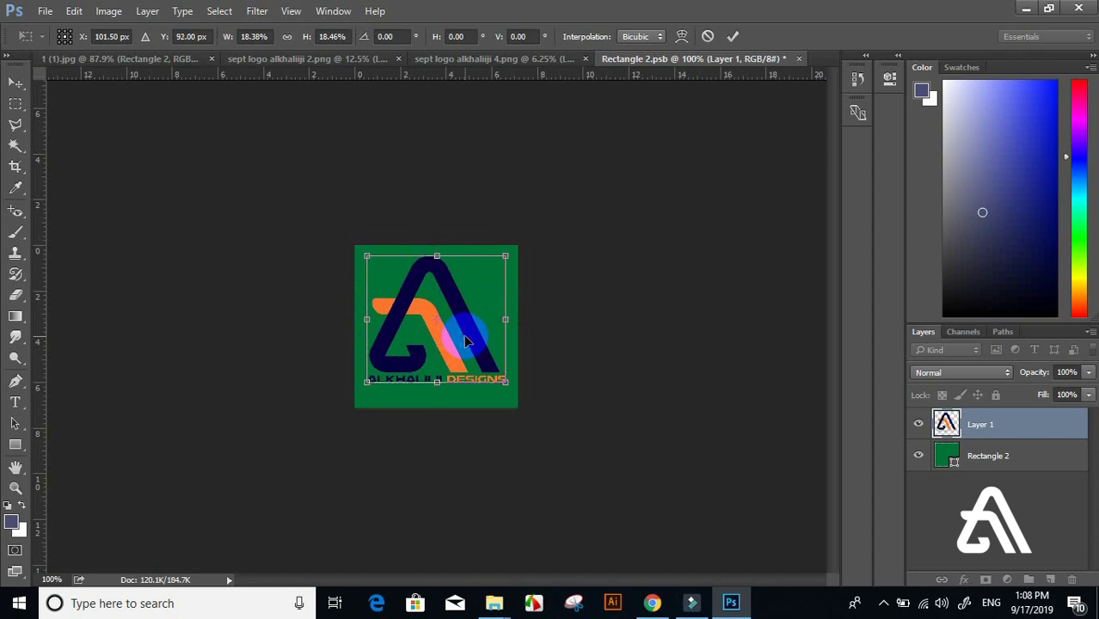
pyautogui.press('Return')
# Step: Enlarge the stacked logo to about 110% so it spans the green square's width, and apply the transformation
pyautogui.hotkey('ctrl', 't')
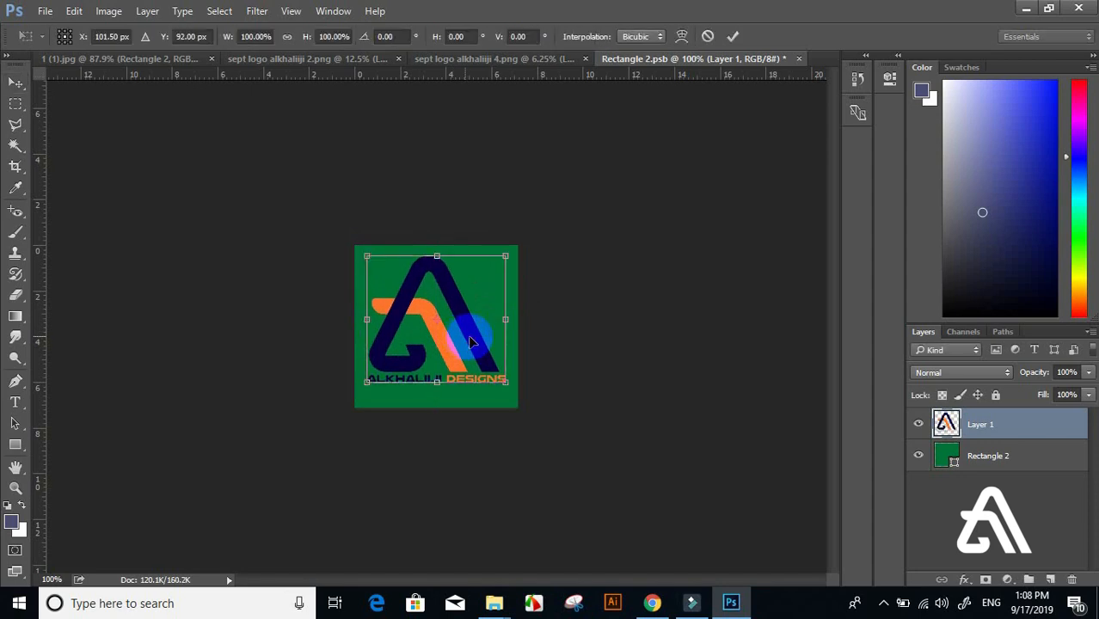
pyautogui.moveTo(506, 382); pyautogui.dragTo(521, 392)
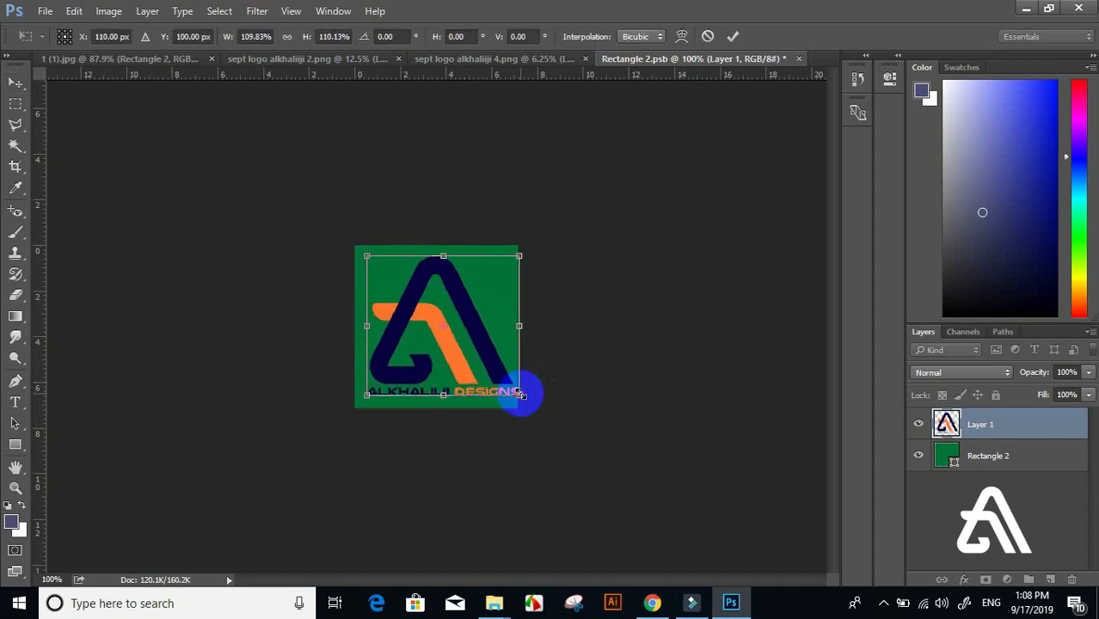
pyautogui.press('Return')
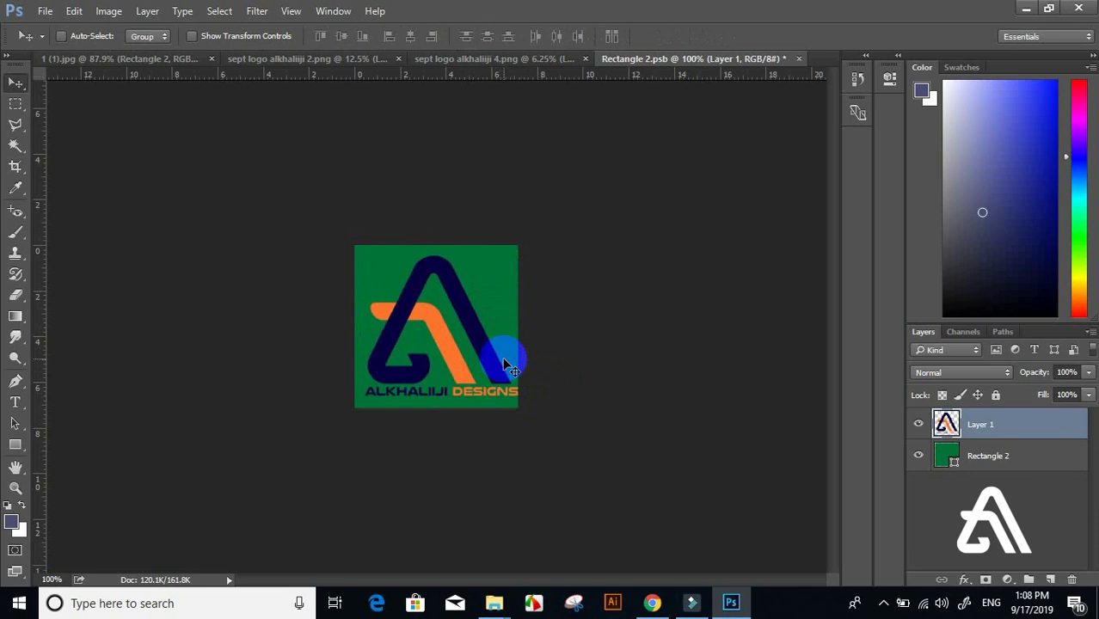
# Step: Hide the green rectangle layer in Rectangle 2.psb, save the smart object, and return to the T-shirt document
pyautogui.click(919, 456)
pyautogui.hotkey('ctrl', 's')
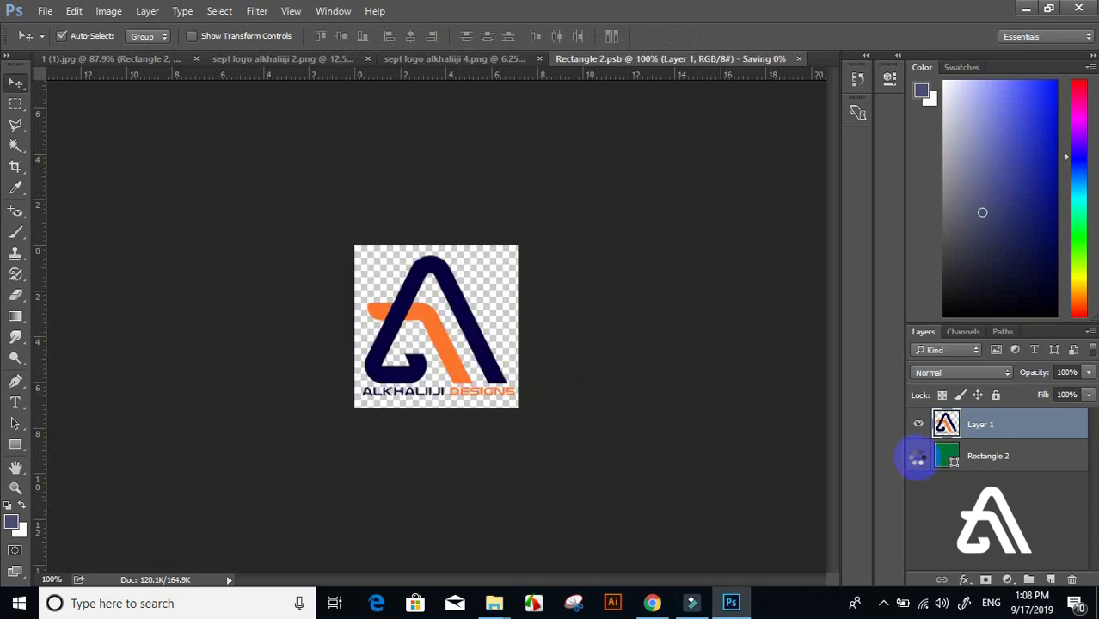
pyautogui.click(109, 58)
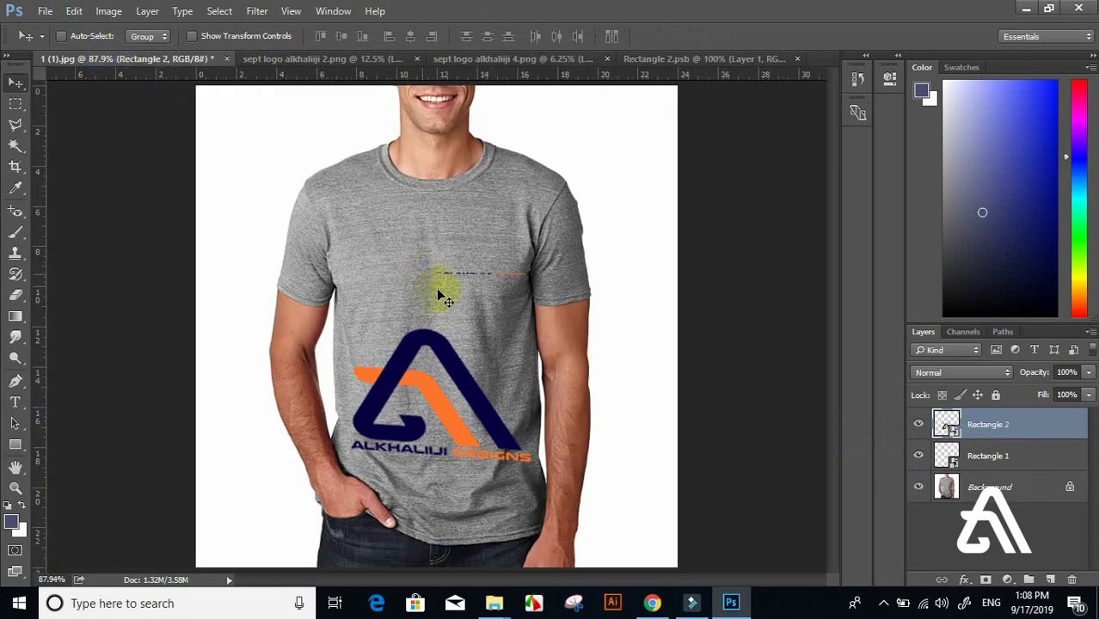